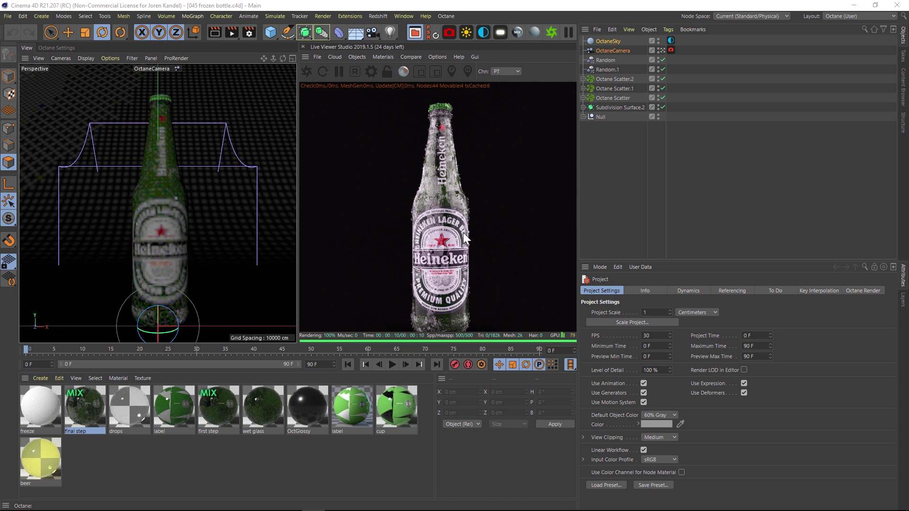
# Select Octane Scatter.1 and reveal the drops material tag on its Sphere child
pyautogui.click(617, 88)
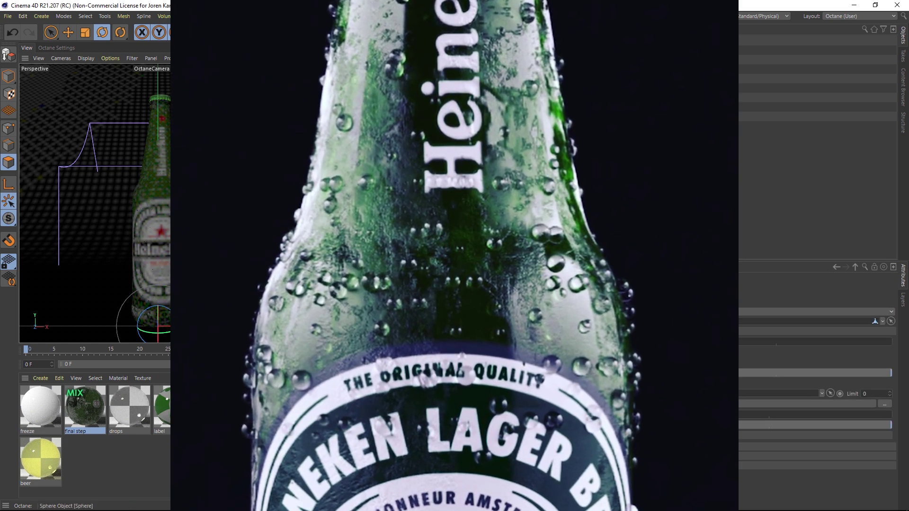
pyautogui.click(671, 97)
# Delete the drops material tag from the scatter Sphere
pyautogui.press('Delete')
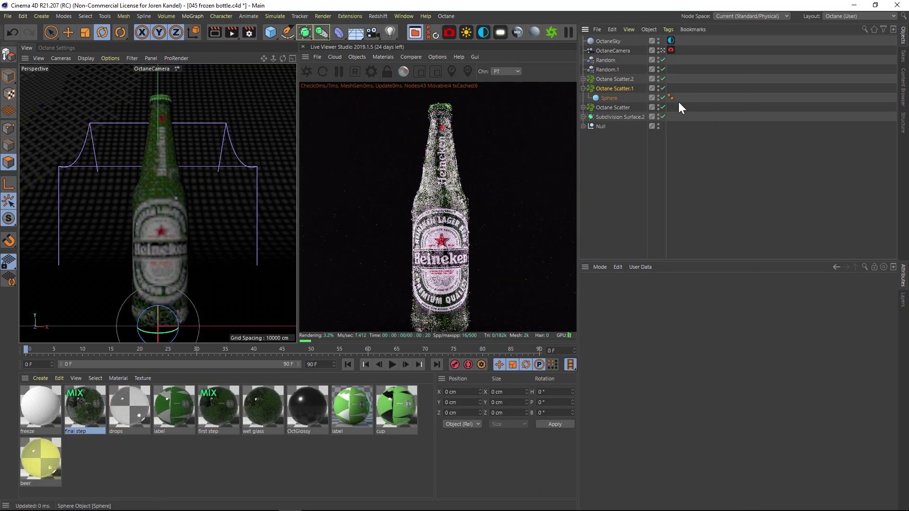
pyautogui.click(604, 96)
pyautogui.click(603, 88)
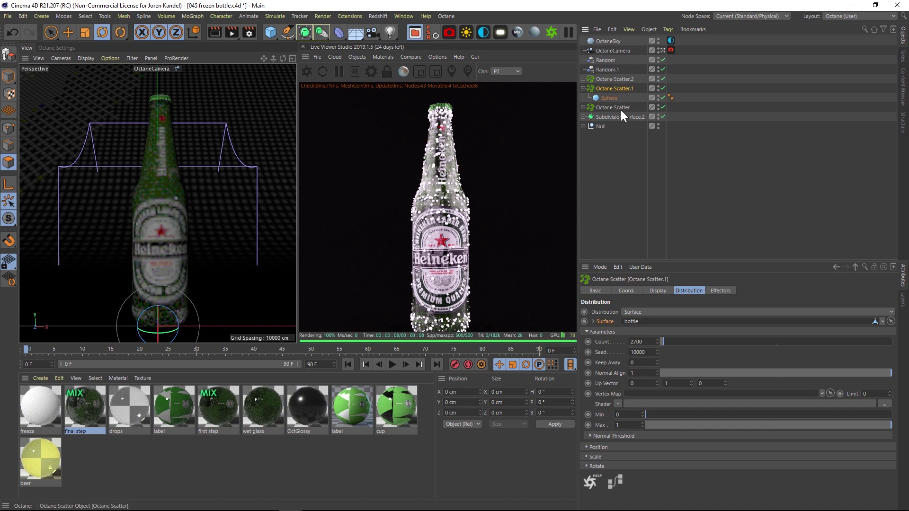
pyautogui.click(666, 100)
# Collapse Octane Scatter.1 and disable all three Octane Scatter objects
pyautogui.click(589, 89)
pyautogui.click(582, 89)
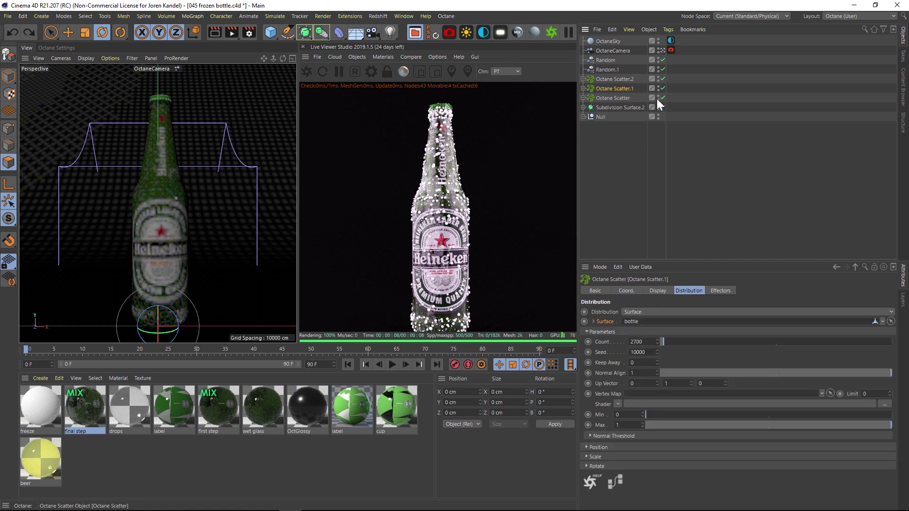
pyautogui.moveTo(662, 98); pyautogui.dragTo(661, 79)
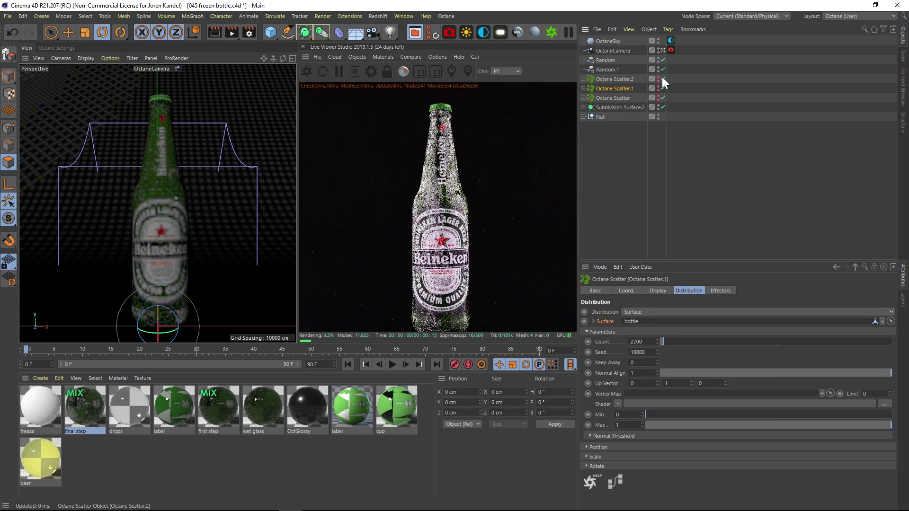
pyautogui.click(584, 117)
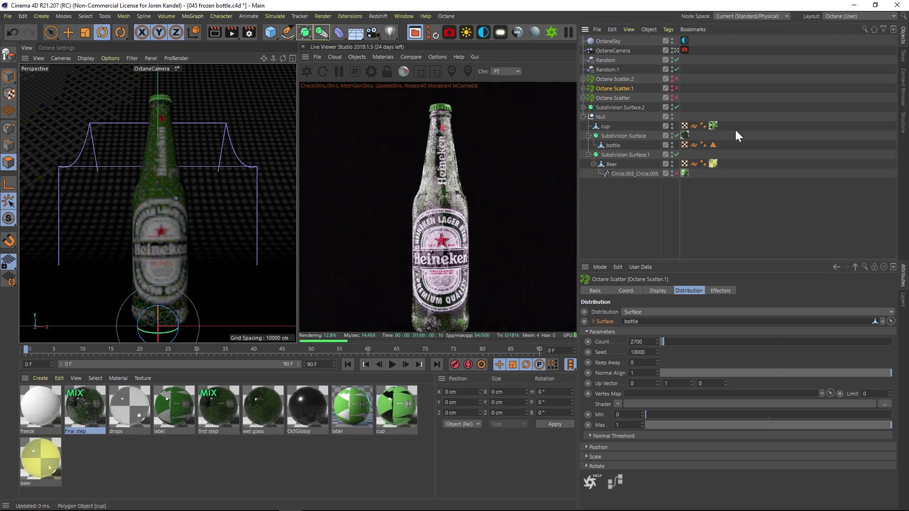
# Apply the wet glass material to Subdivision Surface and open its node graph
pyautogui.click(264, 405)
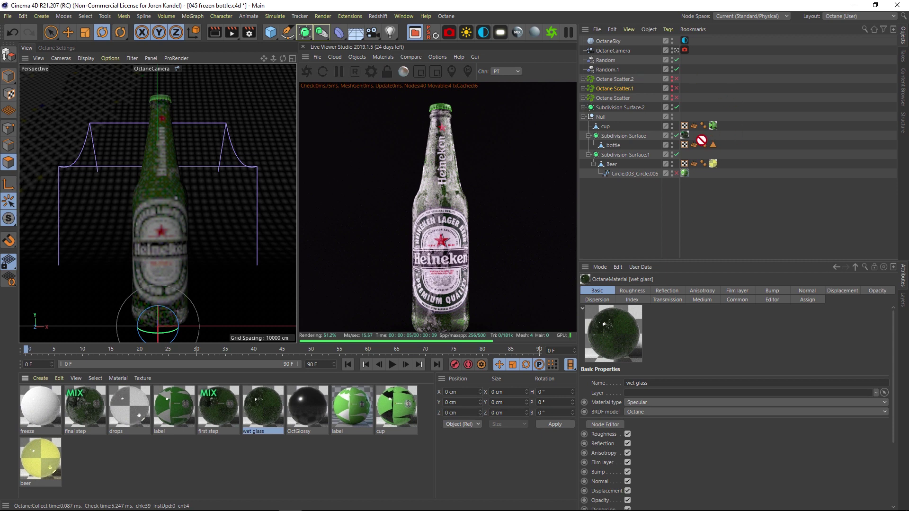
pyautogui.moveTo(687, 139); pyautogui.dragTo(685, 136)
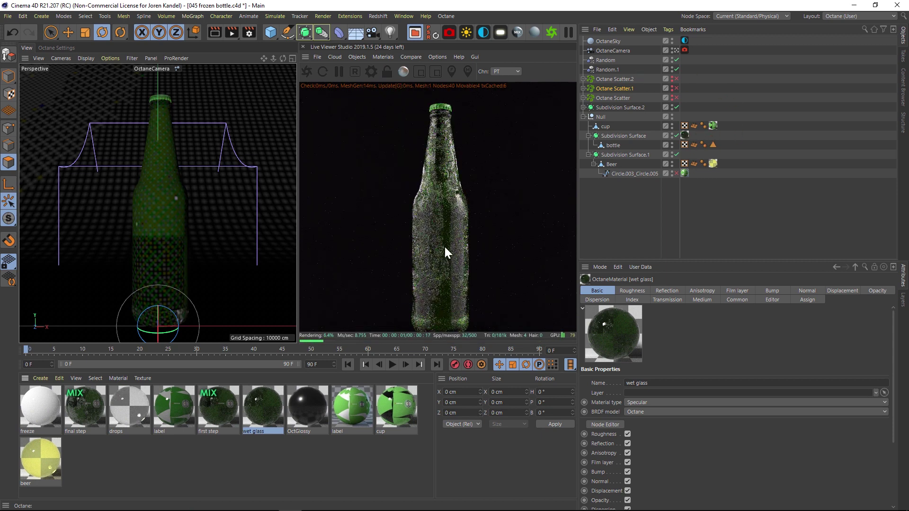
pyautogui.doubleClick(247, 407)
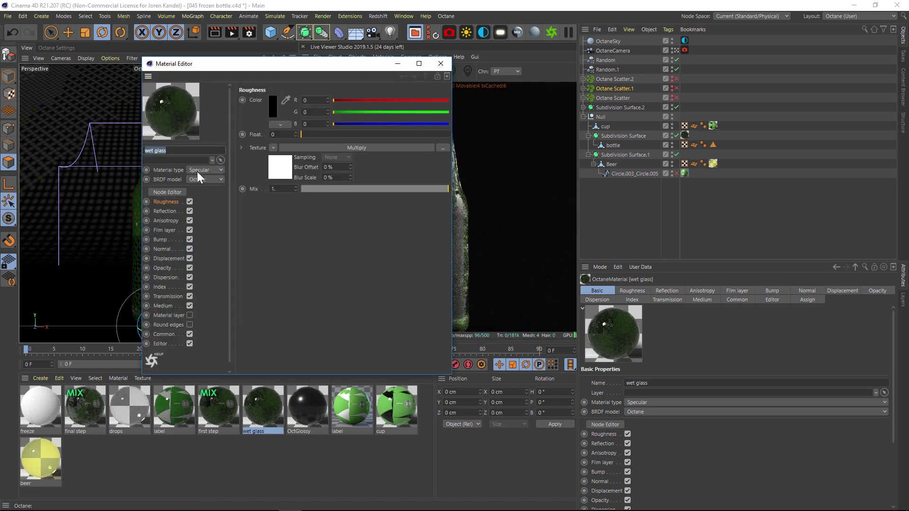
pyautogui.click(166, 191)
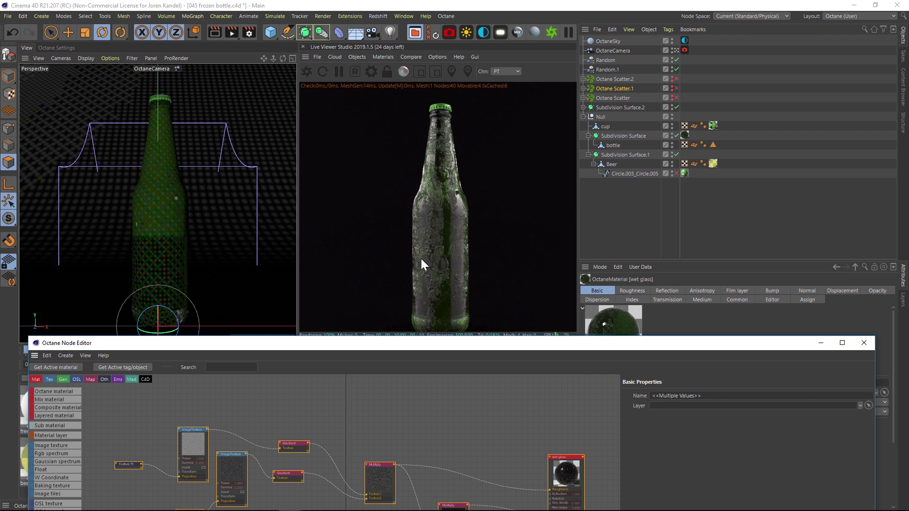
# Delete the Gradient and both Multiply nodes from the wet glass graph
pyautogui.moveTo(441, 351); pyautogui.dragTo(456, 168)
pyautogui.moveTo(499, 240); pyautogui.dragTo(302, 332)
pyautogui.press('Delete')
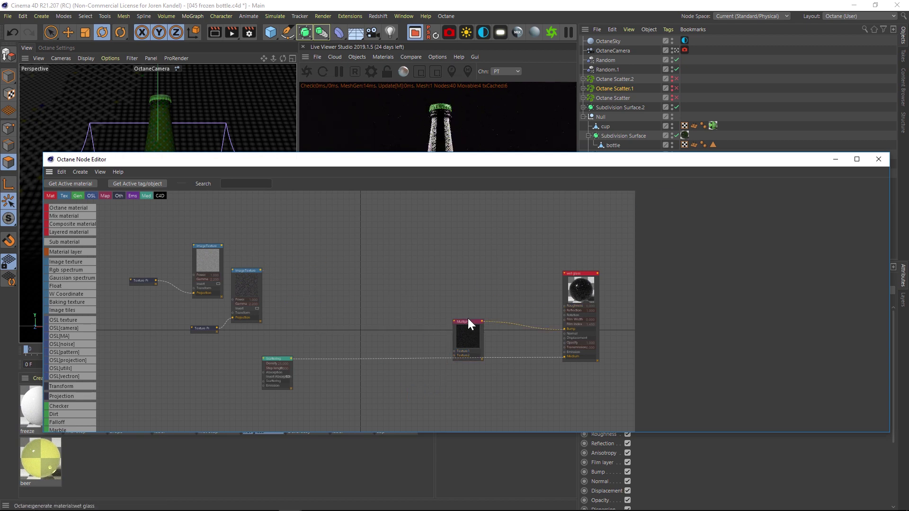
pyautogui.click(468, 321)
pyautogui.press('Delete')
# Try sliding the beer bottle (Subdivision Surface.1) aside, then undo the move
pyautogui.moveTo(461, 158); pyautogui.dragTo(469, 396)
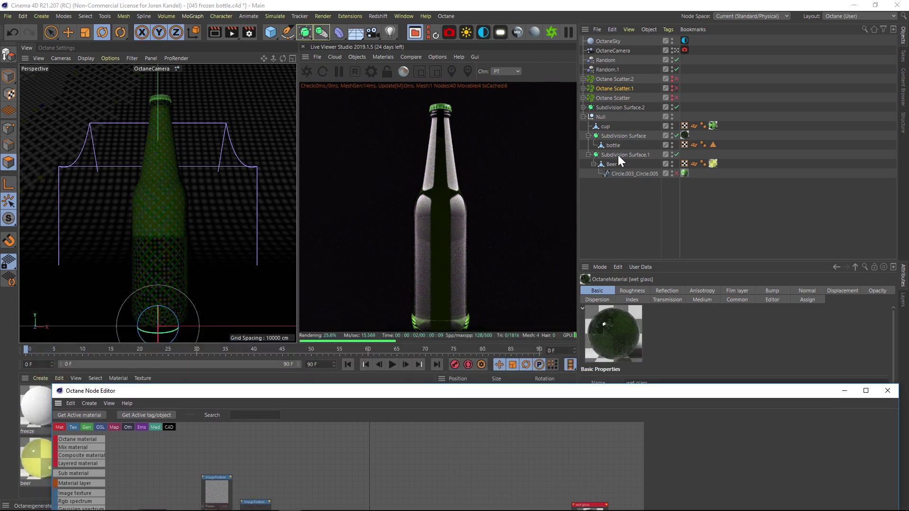
pyautogui.click(618, 155)
pyautogui.press('e')
pyautogui.moveTo(189, 321); pyautogui.dragTo(146, 322)
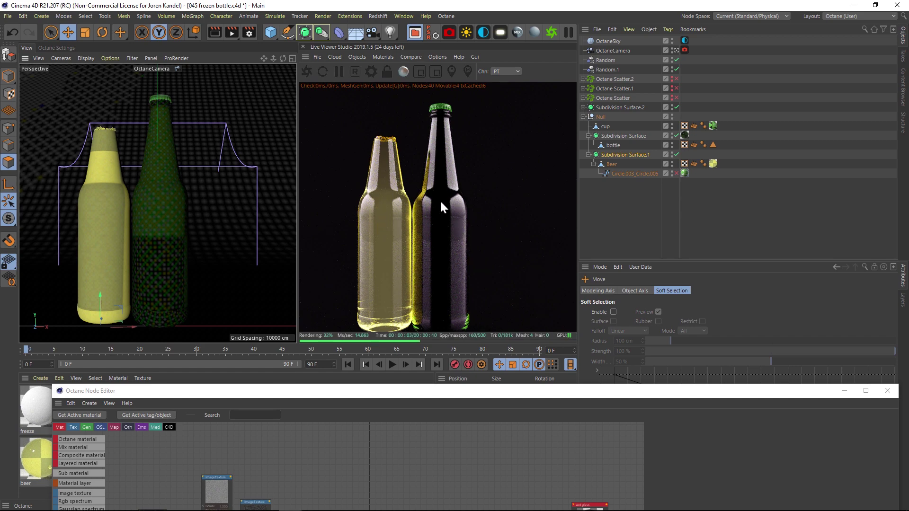
pyautogui.hotkey('ctrl', 'z')
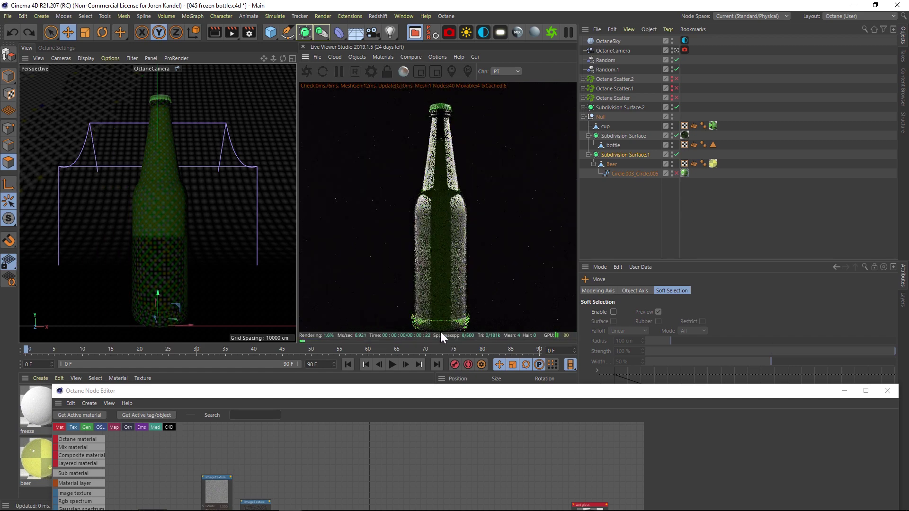
pyautogui.moveTo(444, 392); pyautogui.dragTo(352, 296)
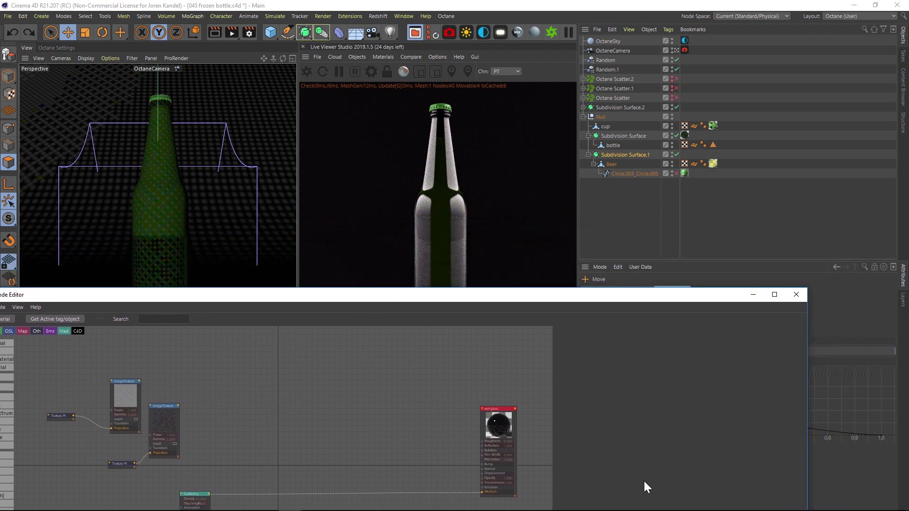
# Review the wet glass node and its Scattering medium settings (Density 25, step length 4)
pyautogui.click(495, 426)
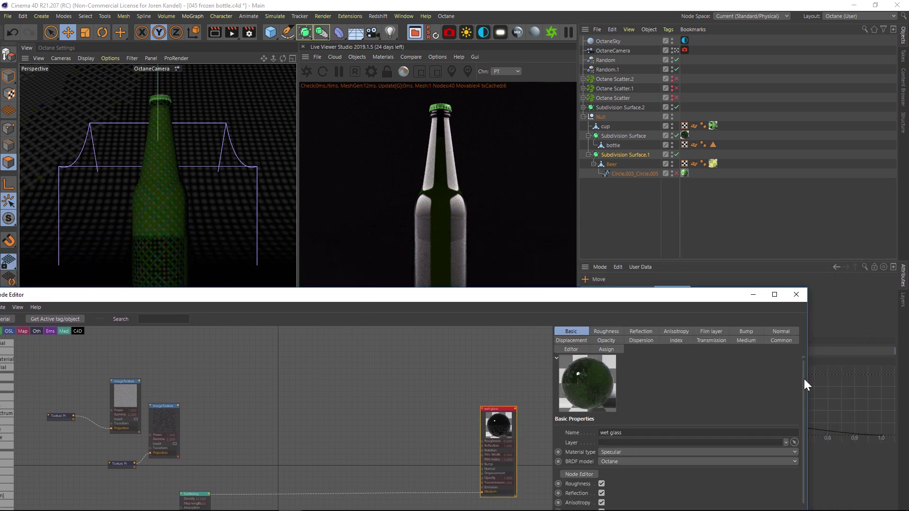
pyautogui.scroll(-1, 802, 387)
pyautogui.scroll(1, 799, 384)
pyautogui.scroll(-2, 800, 379)
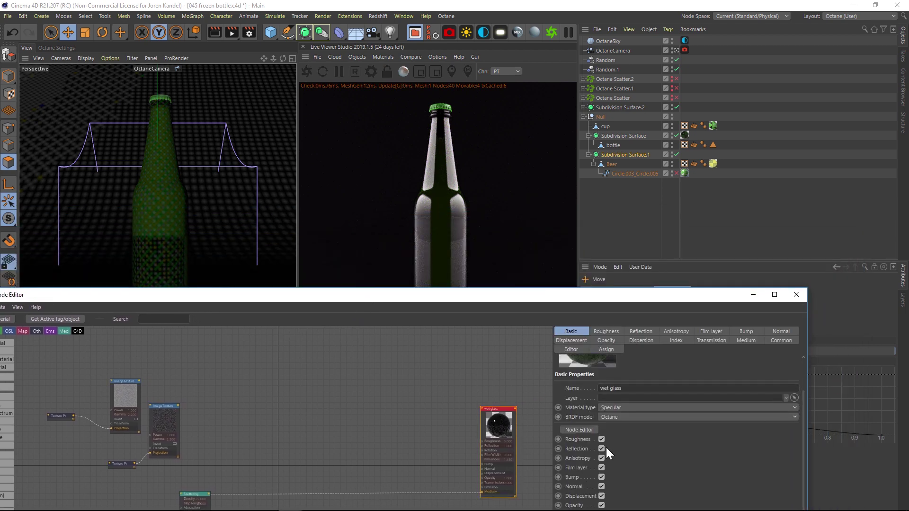
pyautogui.moveTo(595, 299); pyautogui.dragTo(588, 274)
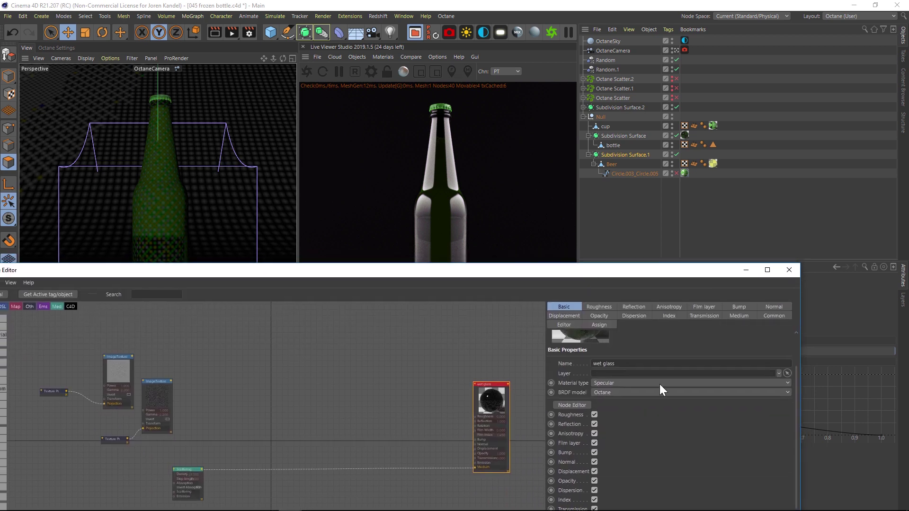
pyautogui.scroll(-2, 796, 385)
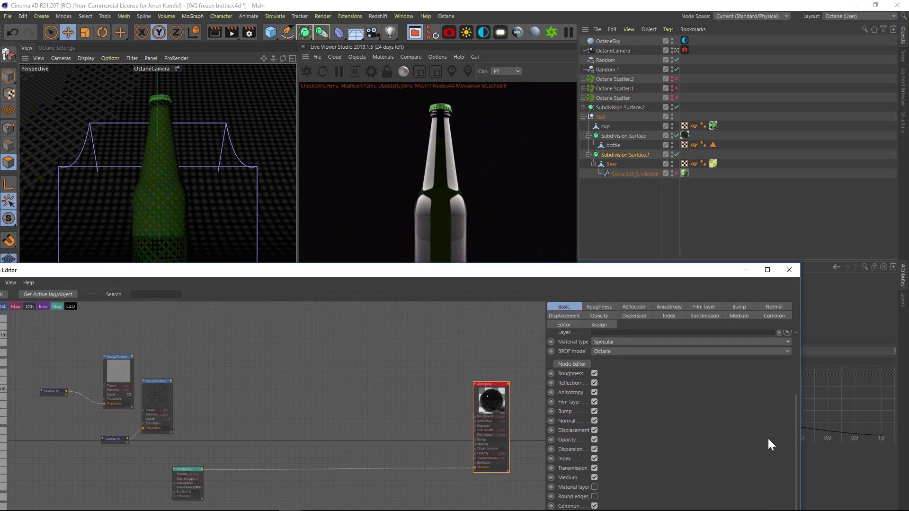
pyautogui.click(189, 470)
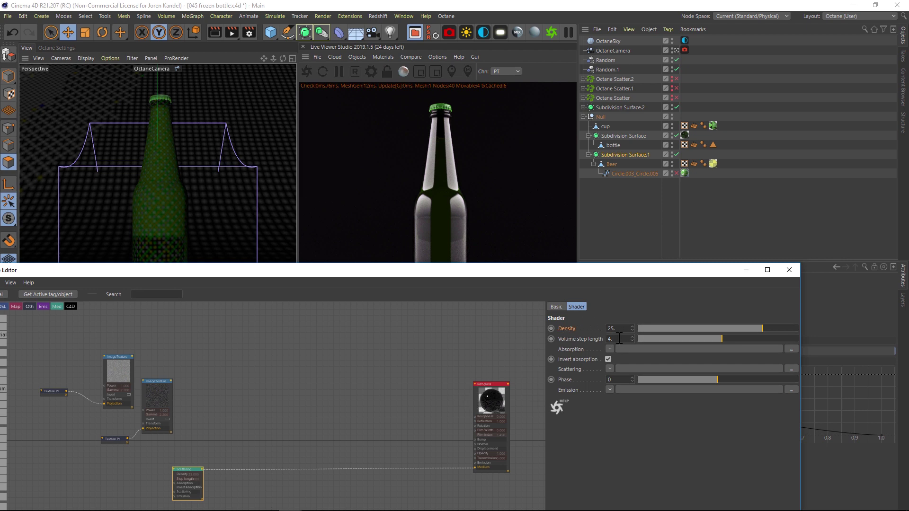
pyautogui.moveTo(494, 268); pyautogui.dragTo(495, 394)
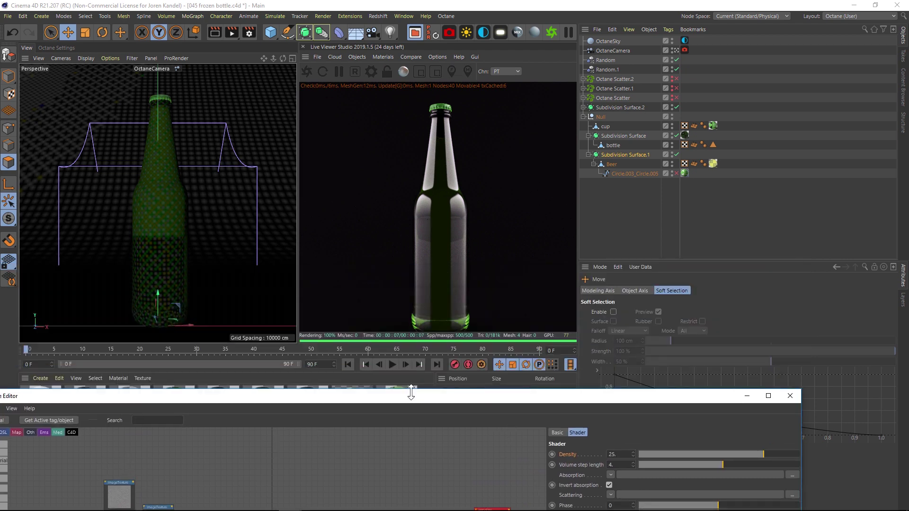
pyautogui.moveTo(411, 398); pyautogui.dragTo(553, 244)
# Confirm the first ImageTexture loads Heavy Damage 05.png, then view the tex folder in File Explorer
pyautogui.scroll(3, 340, 364)
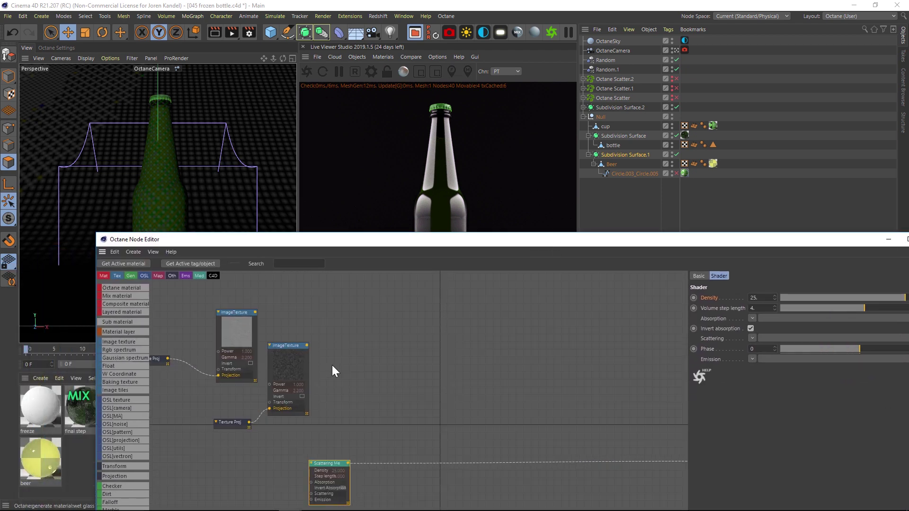
pyautogui.moveTo(481, 243); pyautogui.dragTo(435, 225)
pyautogui.click(291, 315)
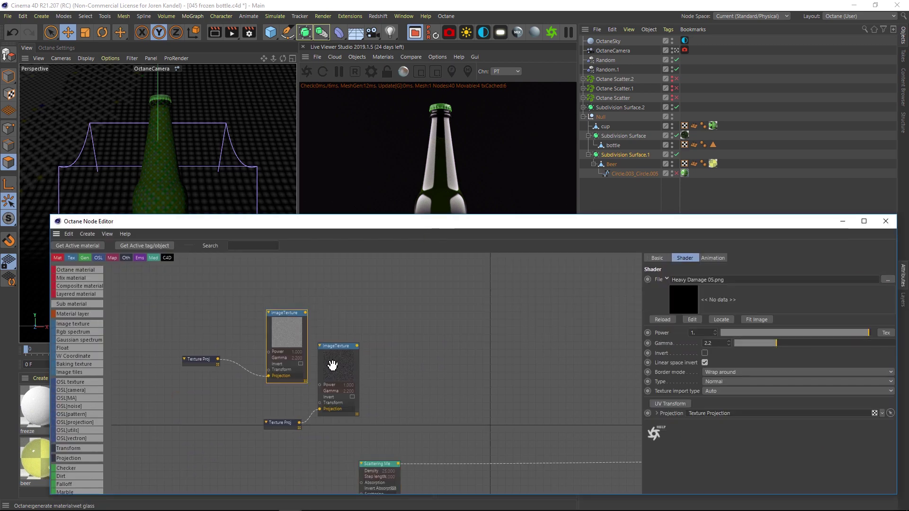
pyautogui.click(76, 502)
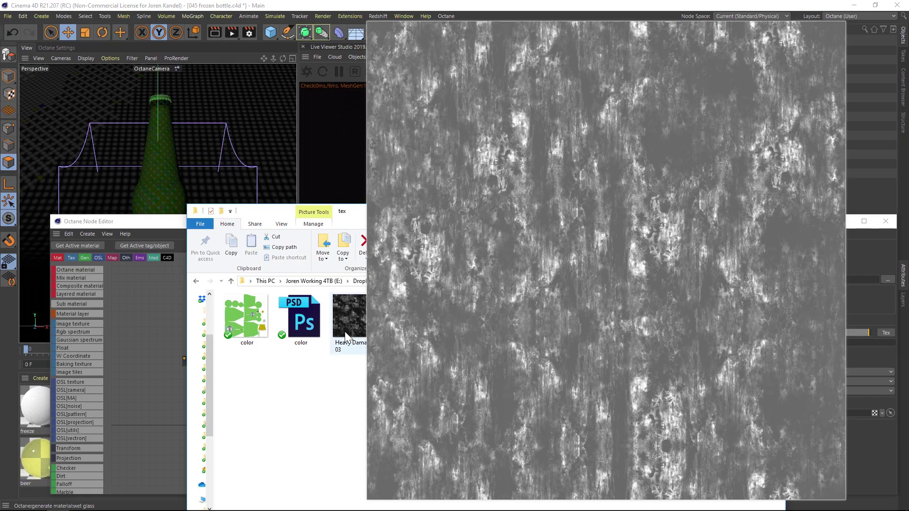
# Select Heavy Damage 03 in the tex folder, minimize Explorer, and rearrange the texture nodes
pyautogui.press('space')
pyautogui.click(356, 325)
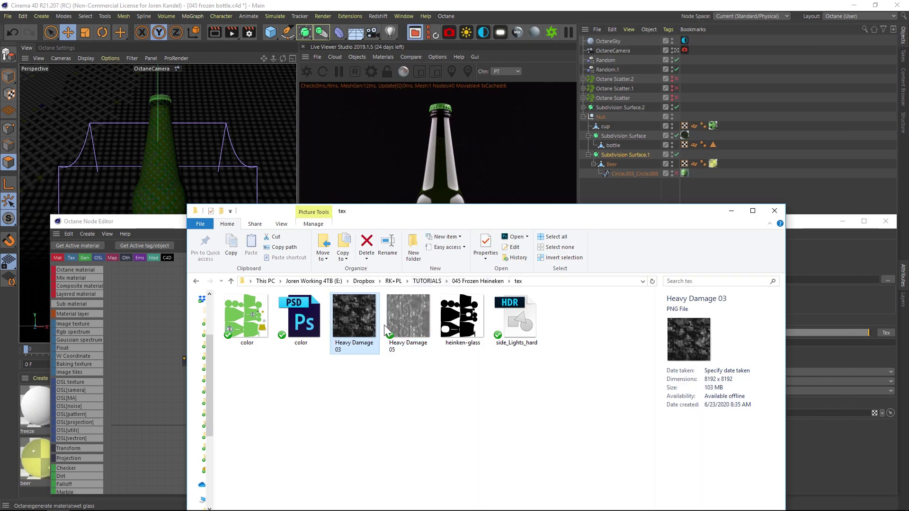
pyautogui.click(731, 211)
pyautogui.moveTo(328, 220); pyautogui.dragTo(260, 201)
pyautogui.moveTo(97, 382); pyautogui.dragTo(219, 282)
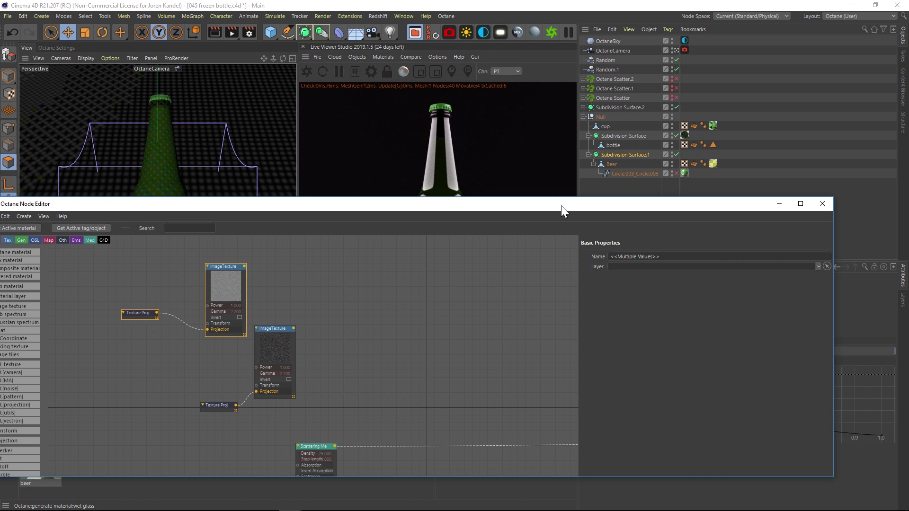
# Wire the first ImageTexture into the wet glass Roughness input and check the render
pyautogui.moveTo(560, 205); pyautogui.dragTo(513, 319)
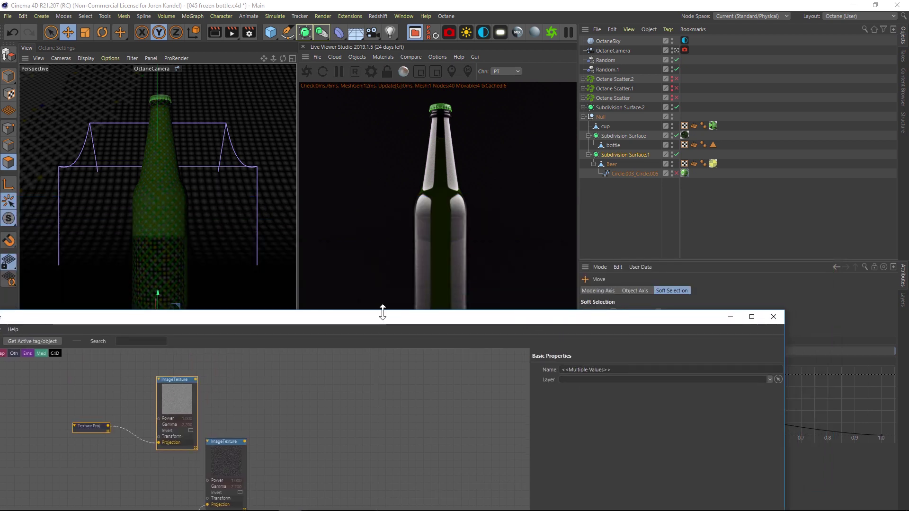
pyautogui.moveTo(382, 312); pyautogui.dragTo(379, 199)
pyautogui.scroll(-2, 374, 366)
pyautogui.moveTo(279, 323); pyautogui.dragTo(151, 333, button='middle')
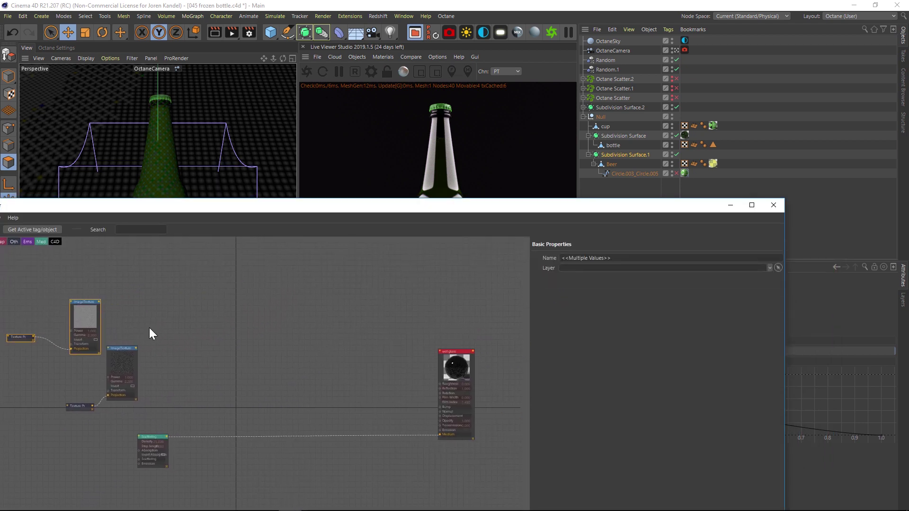
pyautogui.moveTo(101, 303); pyautogui.dragTo(440, 384)
pyautogui.moveTo(439, 203); pyautogui.dragTo(445, 363)
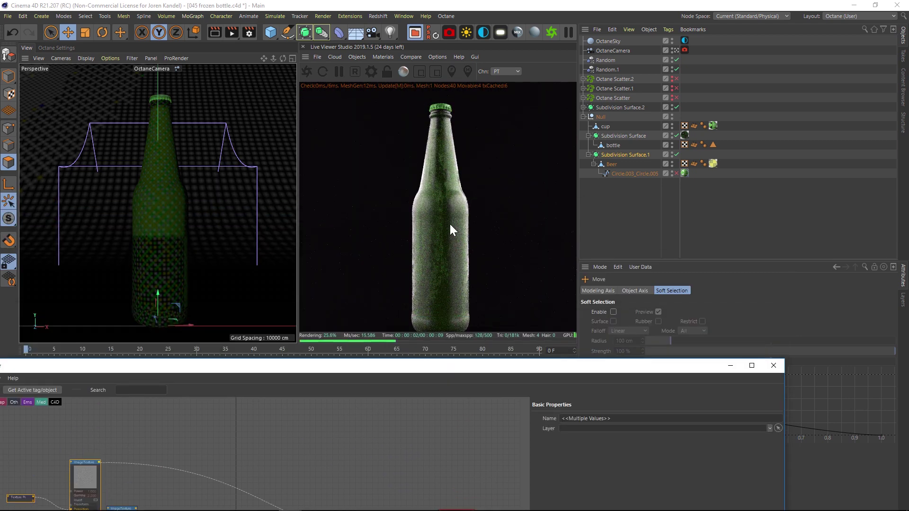
# Plug the Heavy Damage 03 texture into wet glass Roughness instead
pyautogui.moveTo(462, 372); pyautogui.dragTo(484, 253)
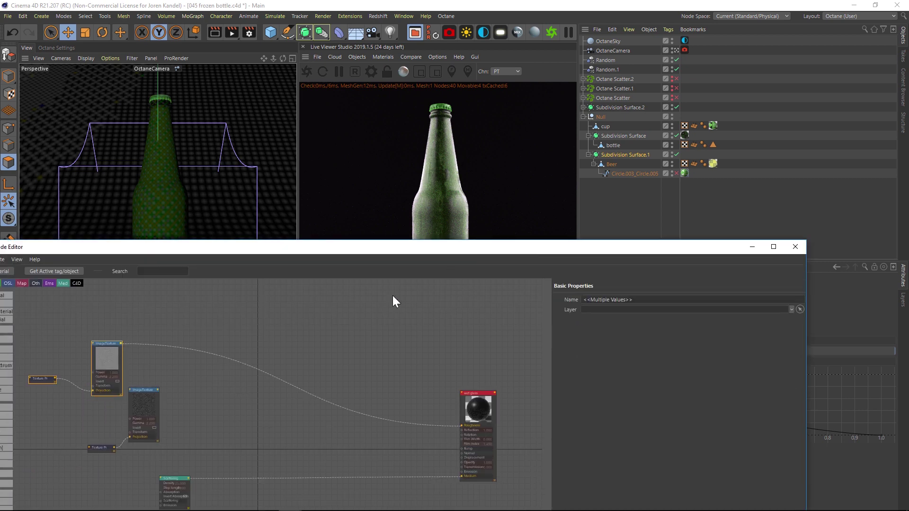
pyautogui.click(155, 402)
pyautogui.moveTo(341, 436); pyautogui.dragTo(462, 425)
pyautogui.moveTo(437, 246); pyautogui.dragTo(420, 365)
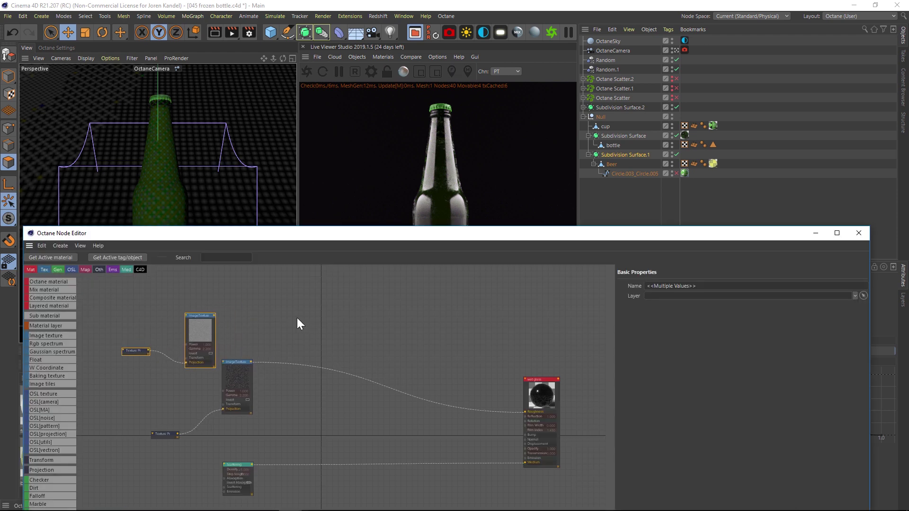
# Delete the texture-to-Roughness wire and move the second texture and projection nodes down
pyautogui.click(297, 317)
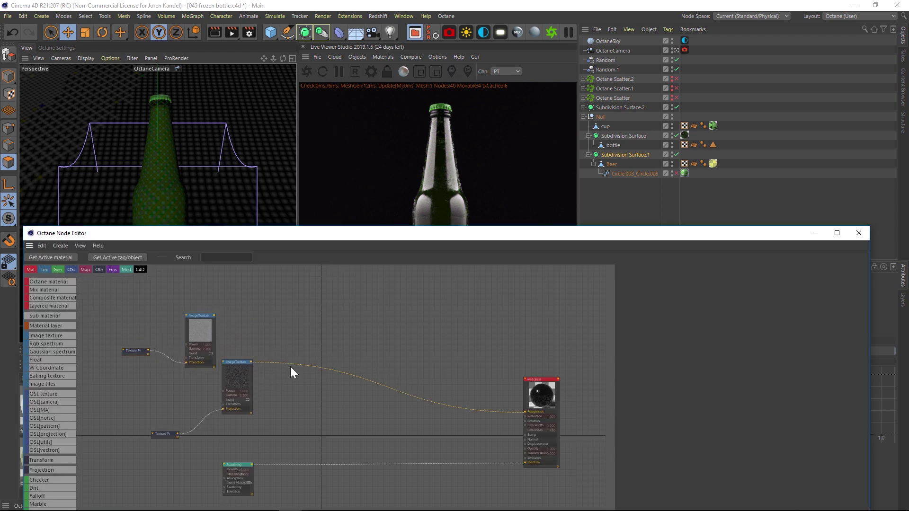
pyautogui.click(290, 364)
pyautogui.press('Delete')
pyautogui.moveTo(251, 377); pyautogui.dragTo(166, 436)
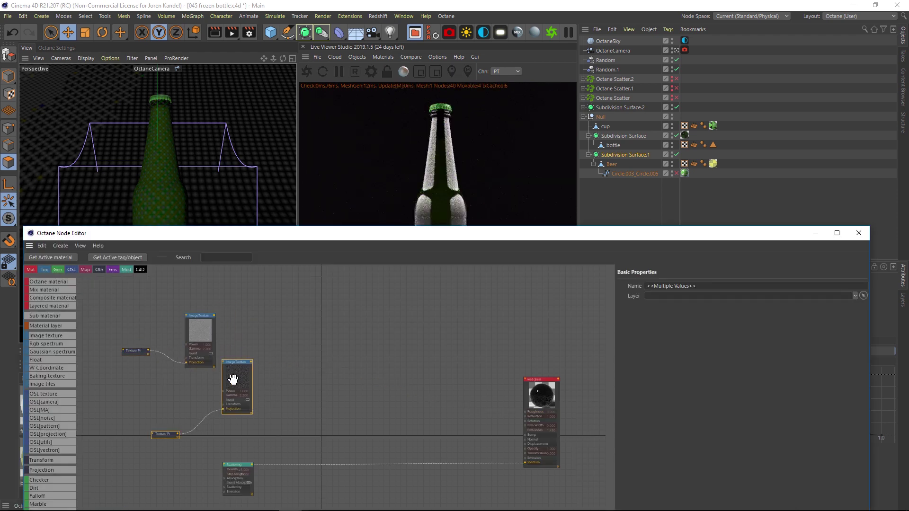
pyautogui.moveTo(235, 378); pyautogui.dragTo(231, 397)
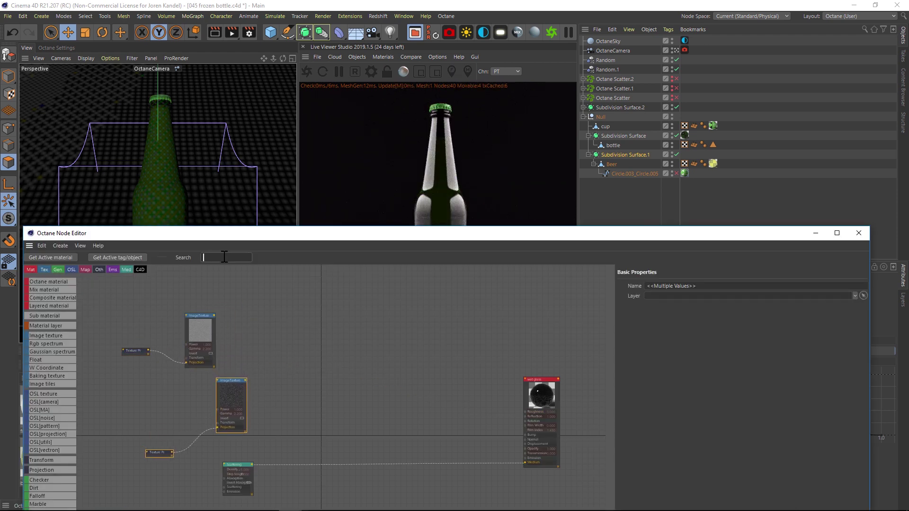
# Add an Add node taking both image textures as Texture1/Texture2, output into wet glass Roughness
pyautogui.write('add')
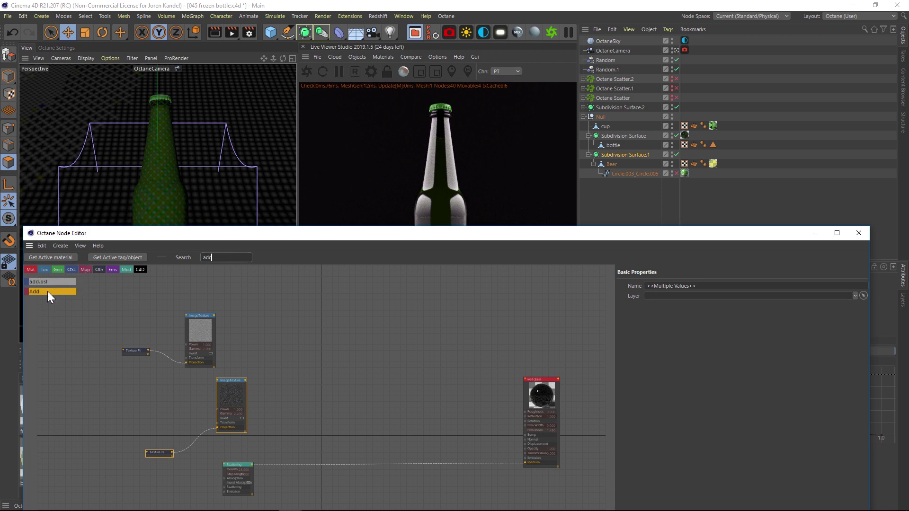
pyautogui.moveTo(336, 391); pyautogui.dragTo(339, 388)
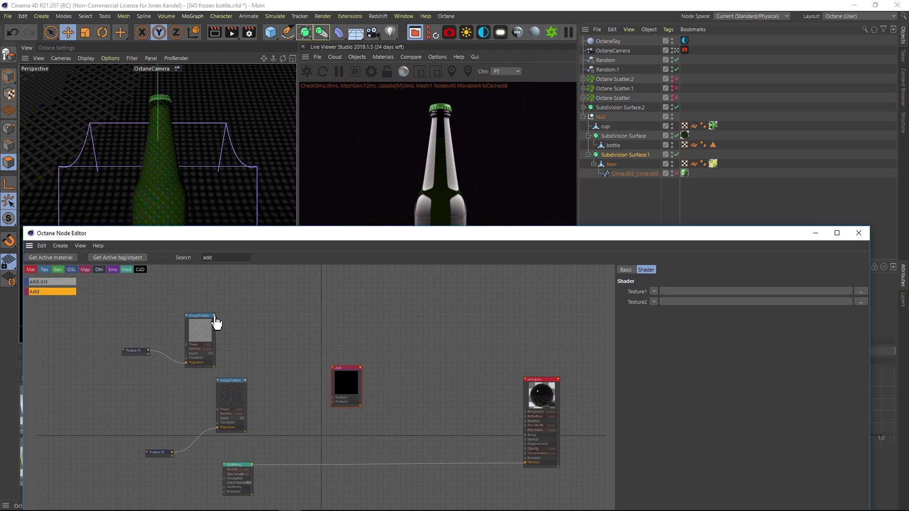
pyautogui.moveTo(215, 316); pyautogui.dragTo(333, 398)
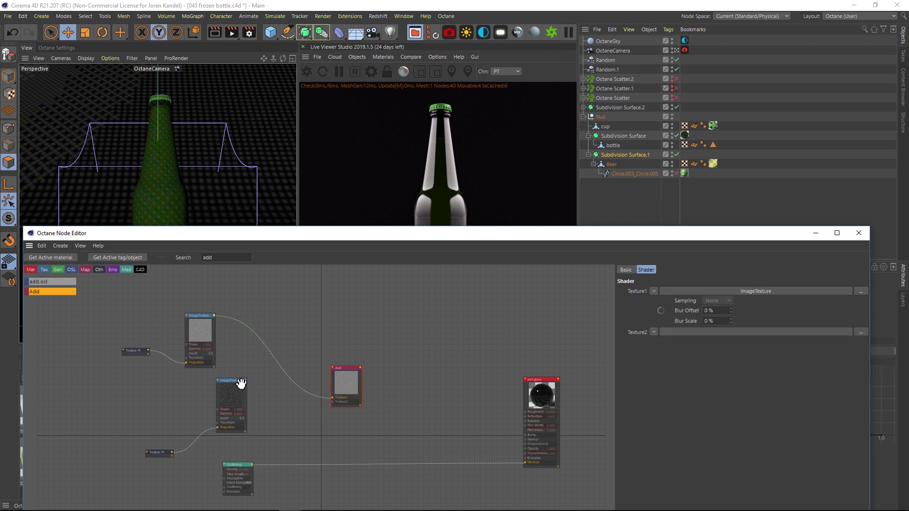
pyautogui.moveTo(245, 381); pyautogui.dragTo(333, 402)
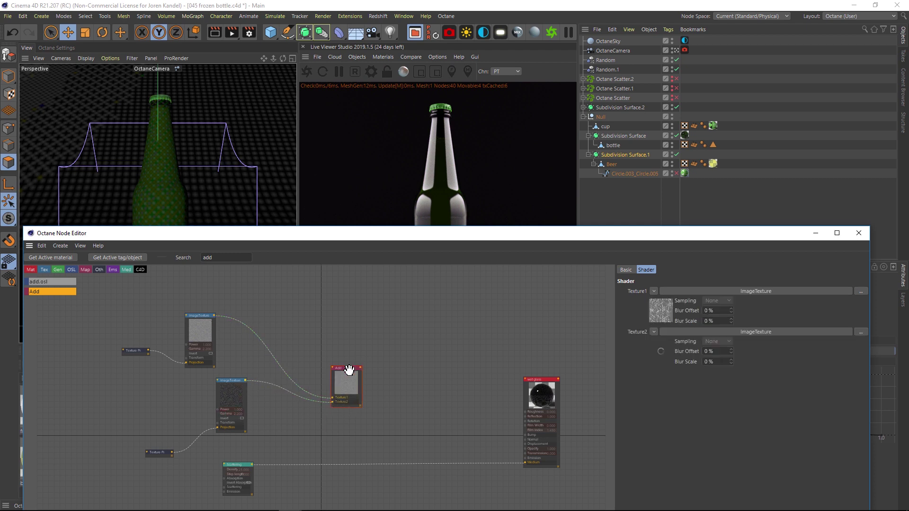
pyautogui.moveTo(361, 369); pyautogui.dragTo(526, 412)
pyautogui.moveTo(472, 233); pyautogui.dragTo(441, 350)
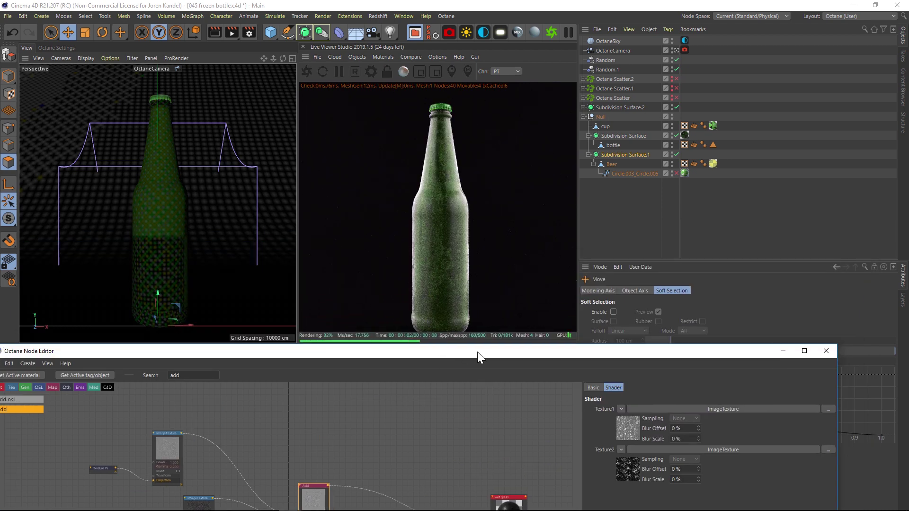
pyautogui.moveTo(478, 352); pyautogui.dragTo(502, 225)
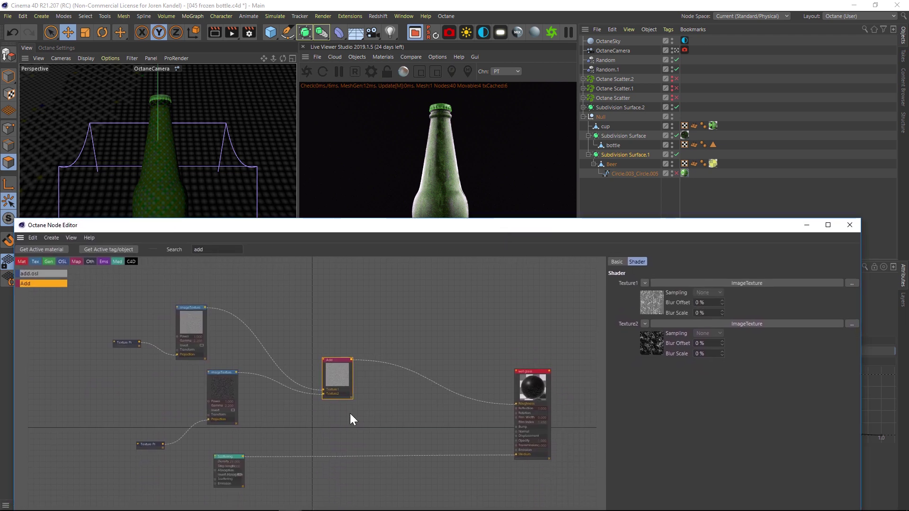
pyautogui.rightClick(341, 374)
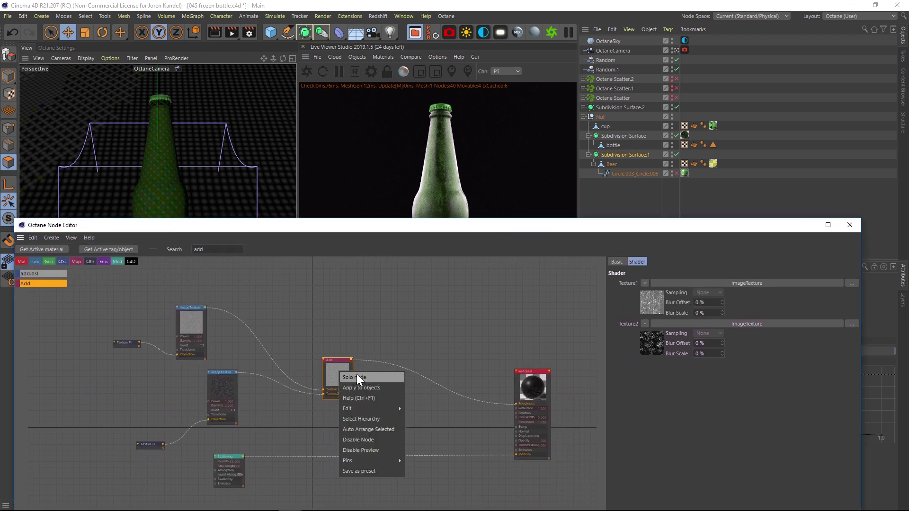
# Solo the Add node and change the wet glass material type to Diffuse
pyautogui.click(366, 377)
pyautogui.moveTo(430, 226); pyautogui.dragTo(414, 254)
pyautogui.click(523, 411)
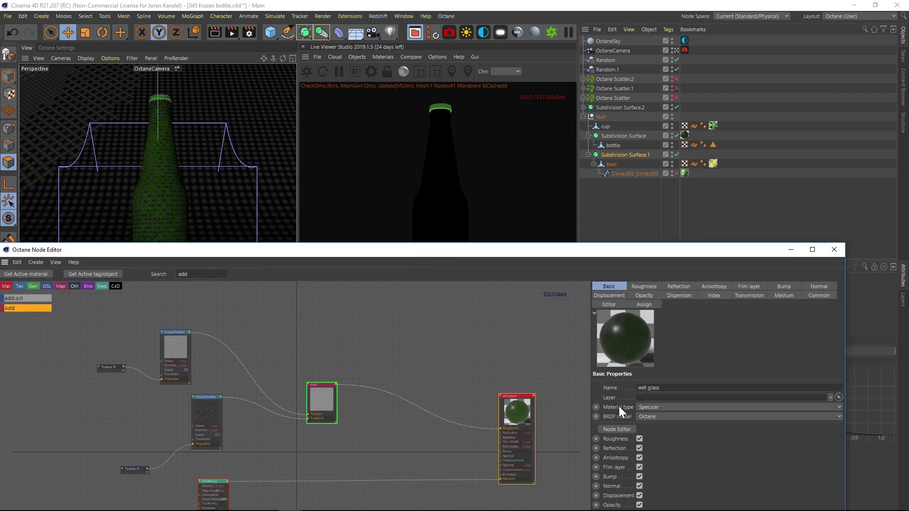
pyautogui.click(652, 409)
pyautogui.click(644, 417)
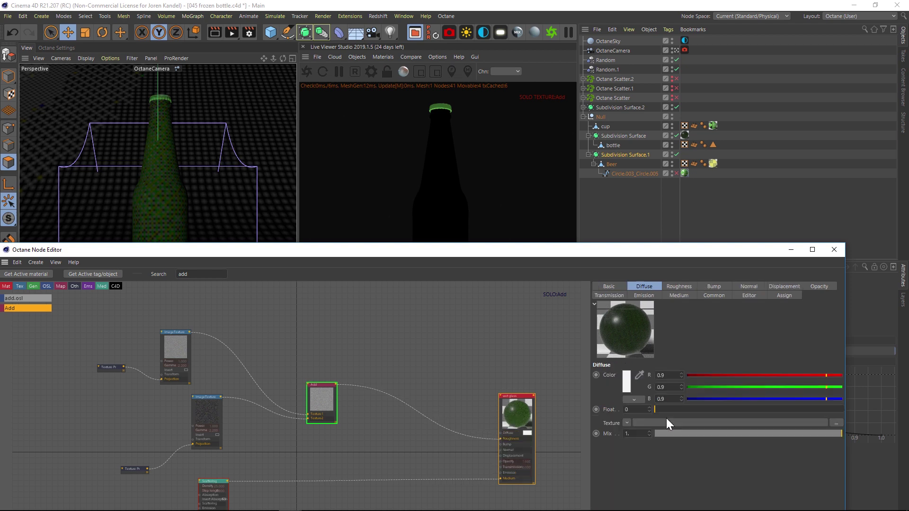
pyautogui.moveTo(463, 251); pyautogui.dragTo(489, 240)
pyautogui.click(208, 340)
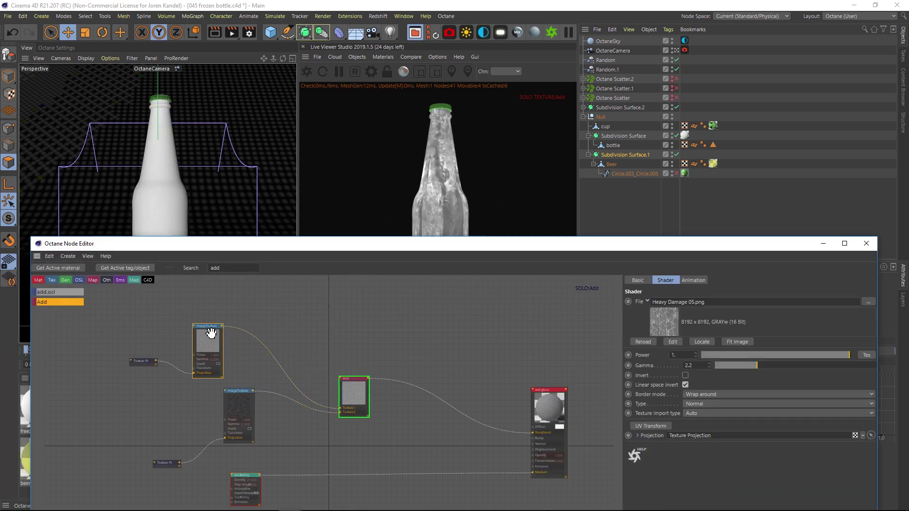
pyautogui.rightClick(212, 326)
# Insert a Gradient node between the first scratch ImageTexture and the Add node
pyautogui.click(242, 339)
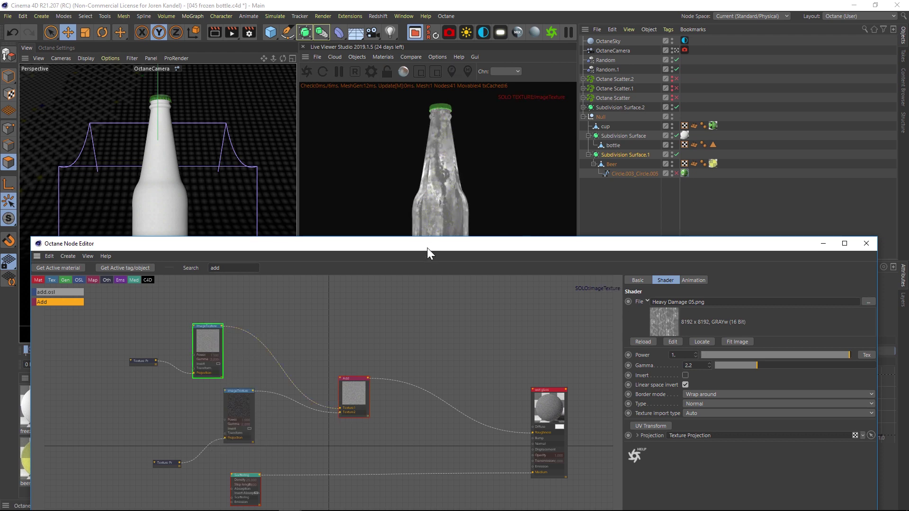
pyautogui.moveTo(427, 248); pyautogui.dragTo(417, 276)
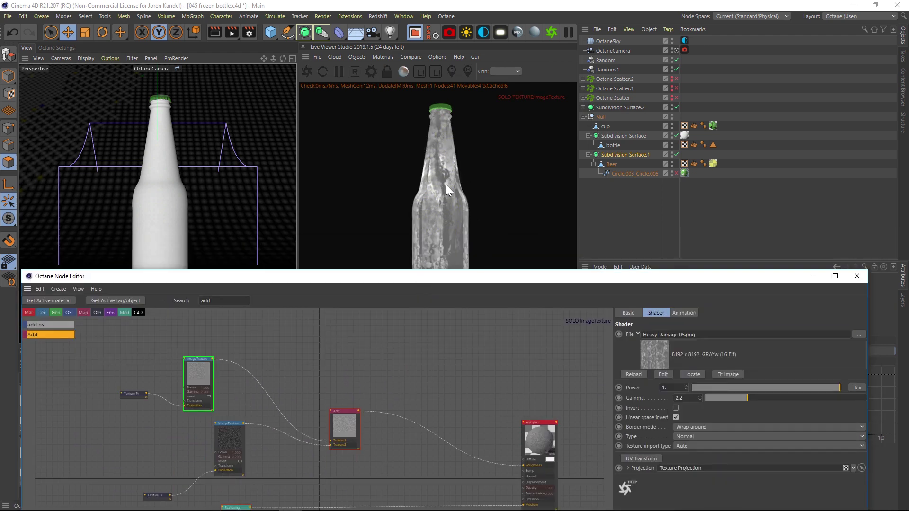
pyautogui.press('BackSpace')
pyautogui.press('BackSpace')
pyautogui.press('BackSpace')
pyautogui.write('gradient')
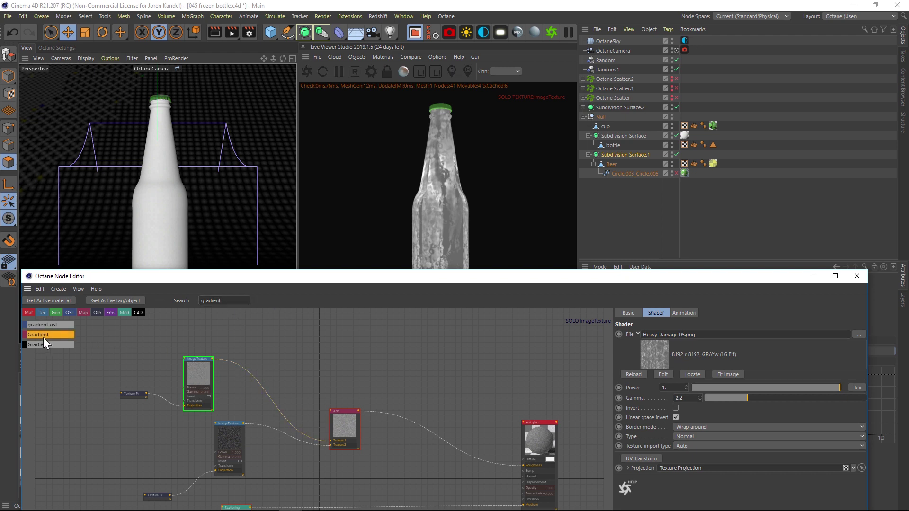
pyautogui.moveTo(43, 337); pyautogui.dragTo(277, 376)
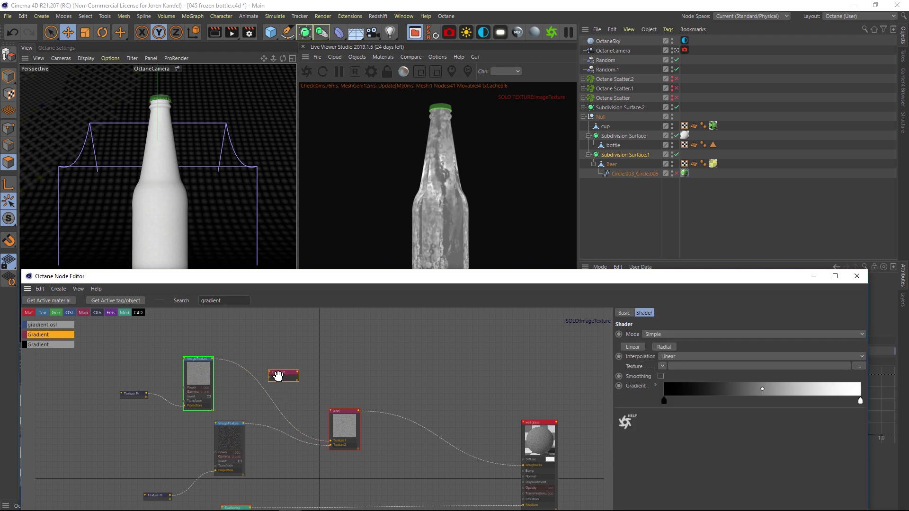
pyautogui.press('Delete')
pyautogui.moveTo(45, 332); pyautogui.dragTo(265, 399)
# Solo the Gradient and push a new dark knot right to boost the scratch contrast
pyautogui.click(702, 431)
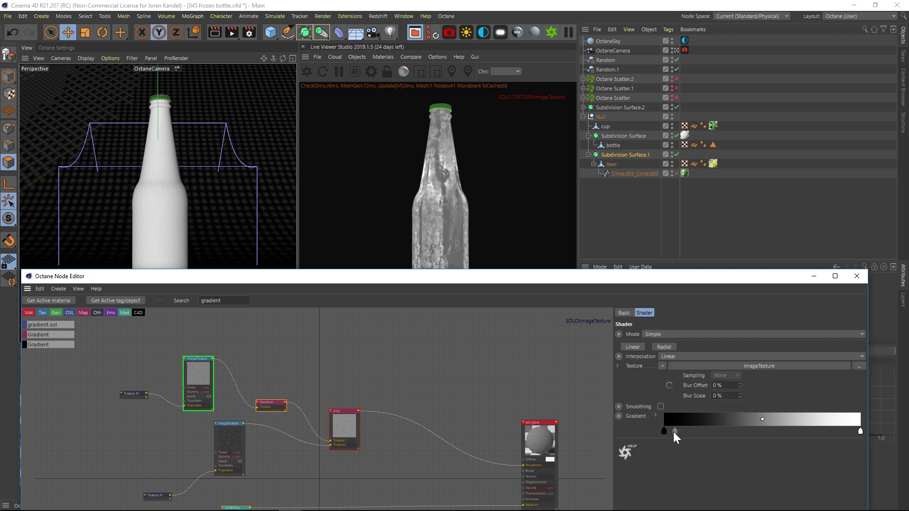
pyautogui.moveTo(674, 430); pyautogui.dragTo(689, 432)
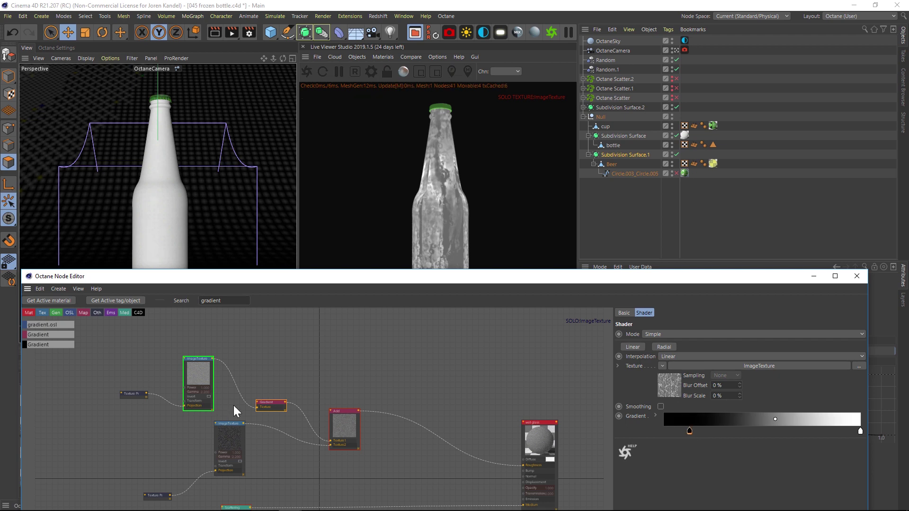
pyautogui.rightClick(269, 404)
pyautogui.click(301, 414)
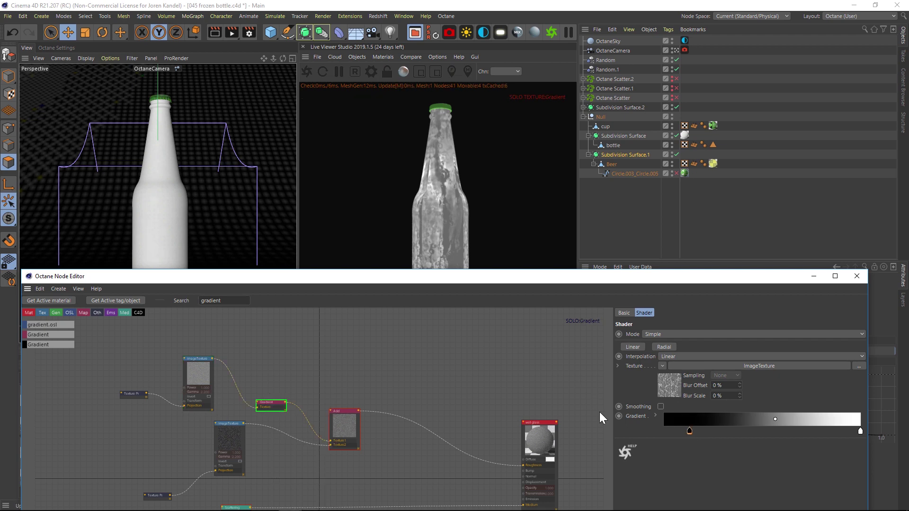
pyautogui.moveTo(689, 431)
pyautogui.mouseDown()
pyautogui.moveTo(744, 432)
pyautogui.moveTo(695, 432)
pyautogui.mouseUp()
pyautogui.moveTo(505, 274); pyautogui.dragTo(500, 328)
pyautogui.moveTo(690, 487); pyautogui.dragTo(693, 488)
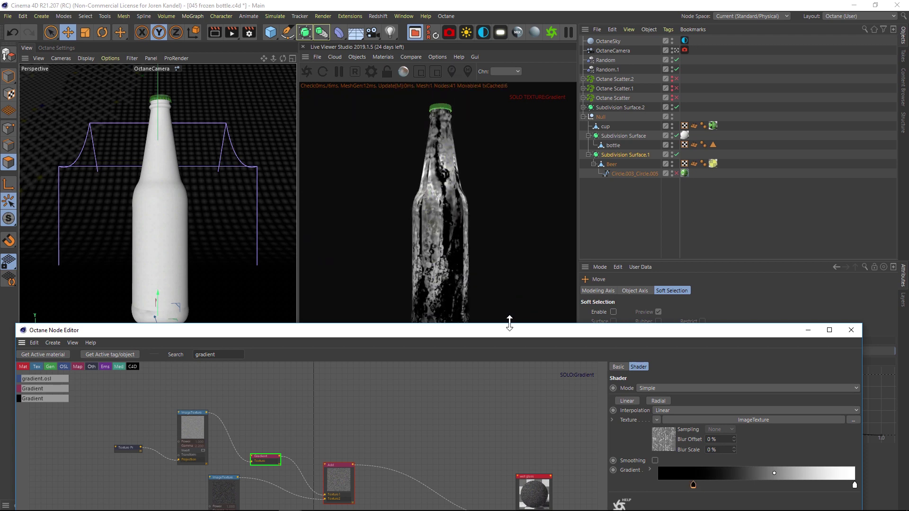
pyautogui.moveTo(509, 330); pyautogui.dragTo(531, 259)
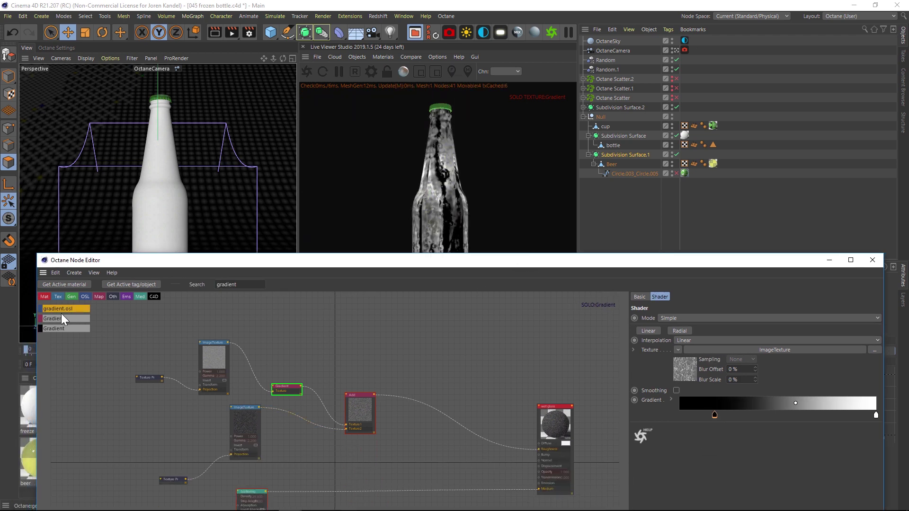
# Add a second Gradient node, solo it, and shift its black point right
pyautogui.moveTo(64, 319); pyautogui.dragTo(289, 418)
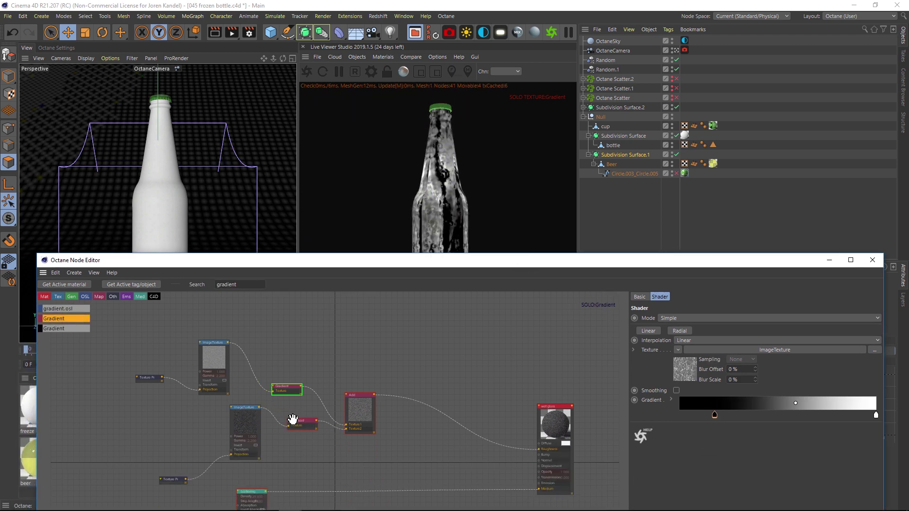
pyautogui.rightClick(311, 422)
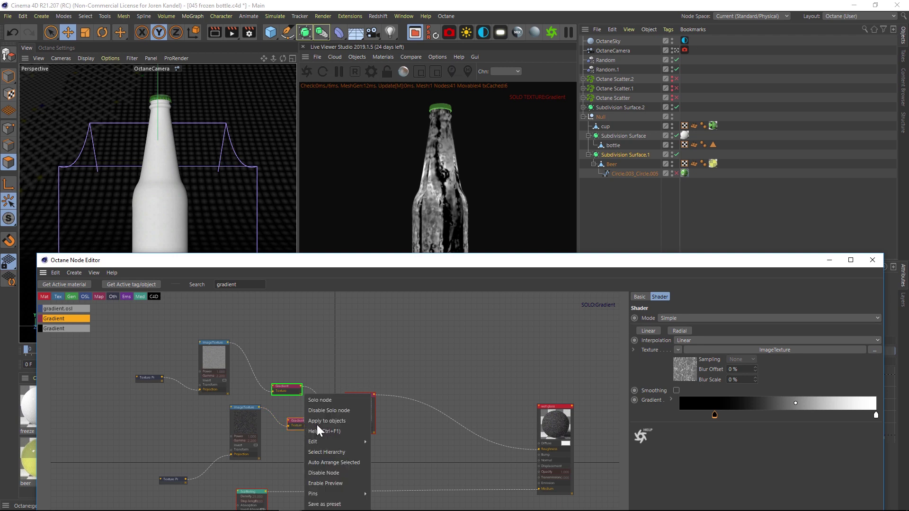
pyautogui.click(333, 400)
pyautogui.moveTo(475, 268); pyautogui.dragTo(401, 334)
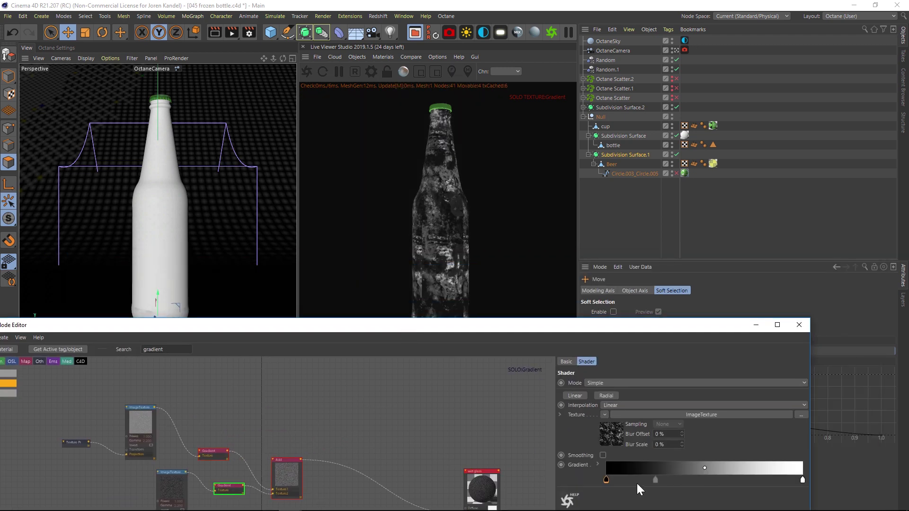
pyautogui.moveTo(607, 480); pyautogui.dragTo(619, 479)
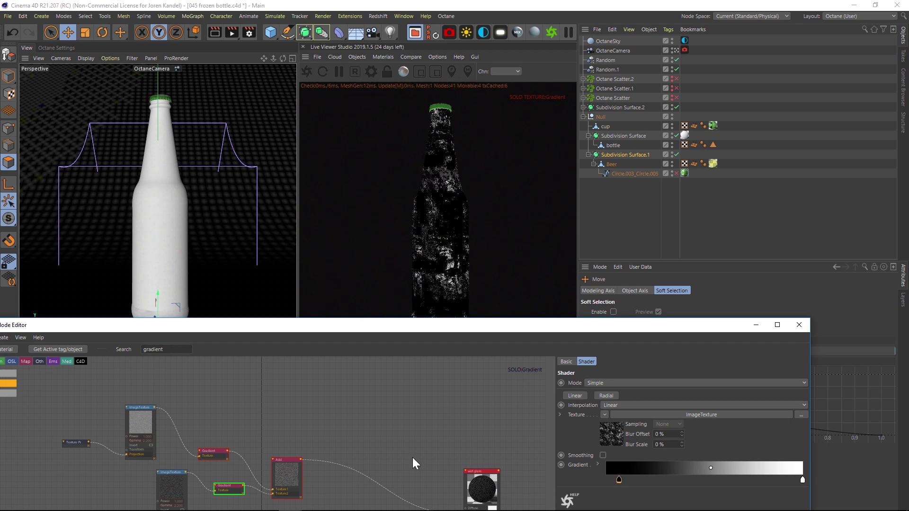
# Solo the Add node to check the combined scratch texture, then turn solo off
pyautogui.click(284, 462)
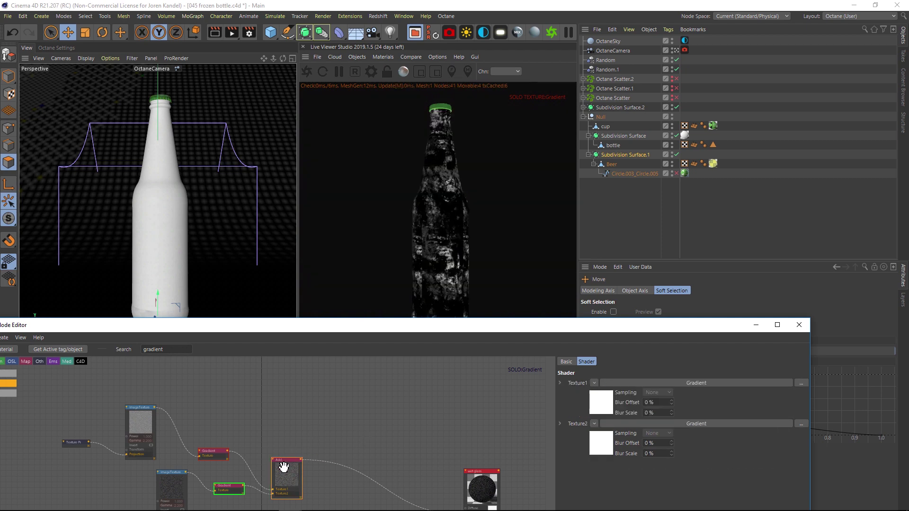
pyautogui.rightClick(285, 464)
pyautogui.click(310, 399)
pyautogui.moveTo(462, 326); pyautogui.dragTo(471, 230)
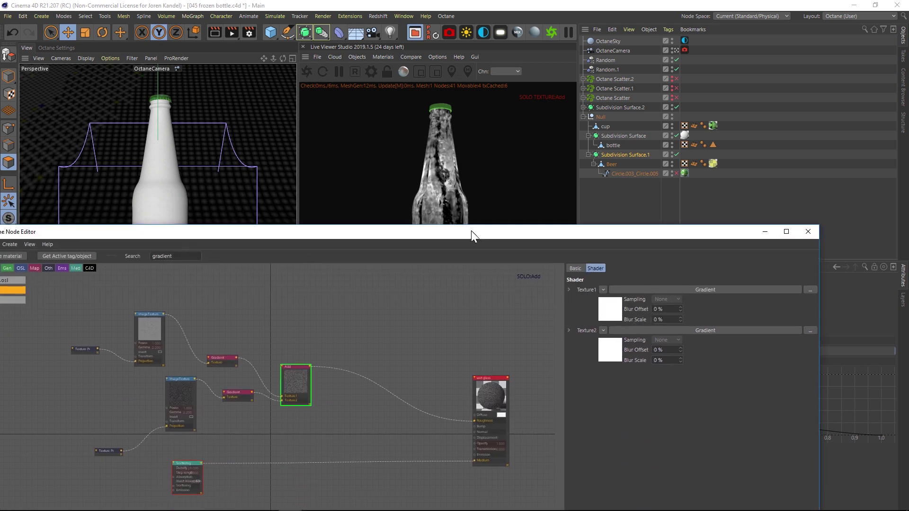
pyautogui.rightClick(293, 374)
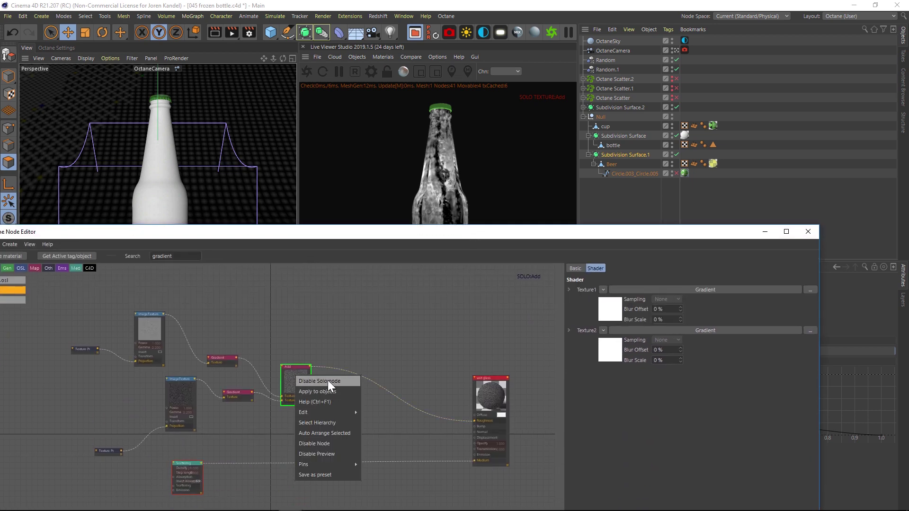
pyautogui.click(327, 379)
# Set the wet glass node's Basic Material type to Specular
pyautogui.click(482, 386)
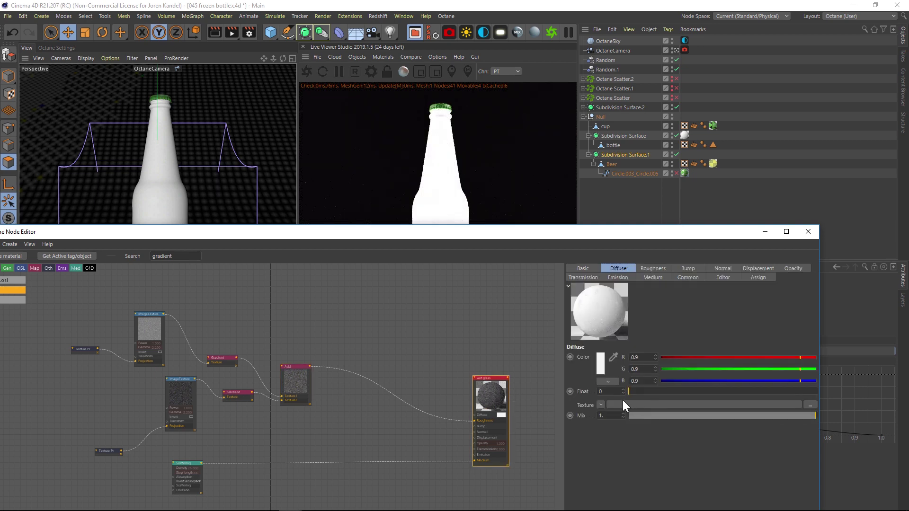
pyautogui.click(577, 269)
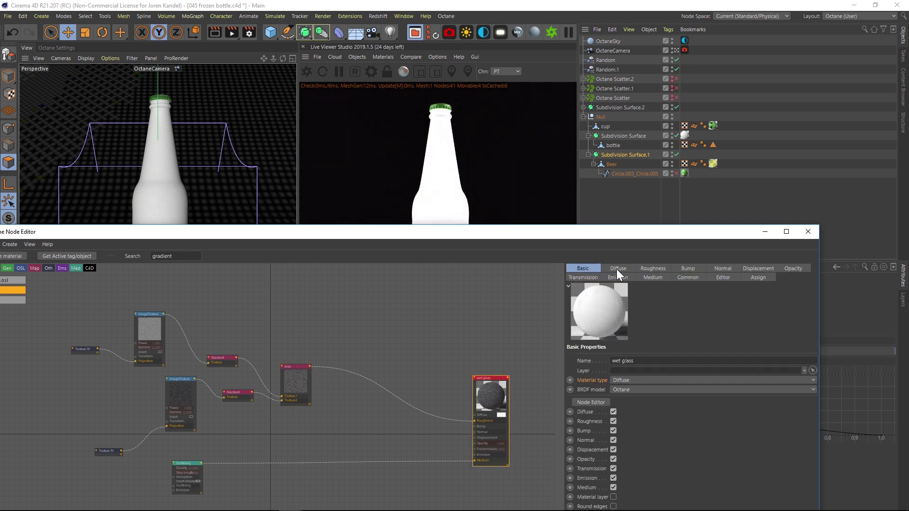
pyautogui.click(616, 268)
pyautogui.click(584, 268)
pyautogui.click(620, 378)
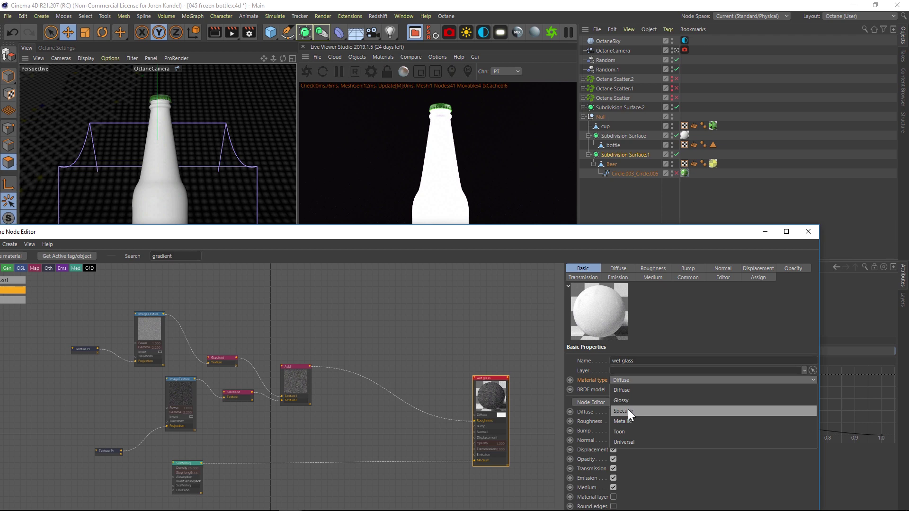
pyautogui.click(627, 409)
pyautogui.moveTo(523, 235); pyautogui.dragTo(530, 357)
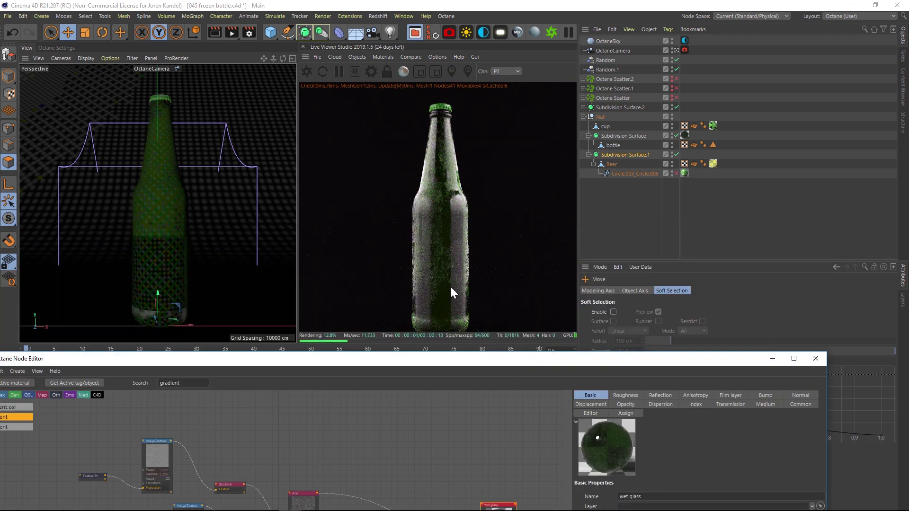
pyautogui.moveTo(377, 357); pyautogui.dragTo(363, 371)
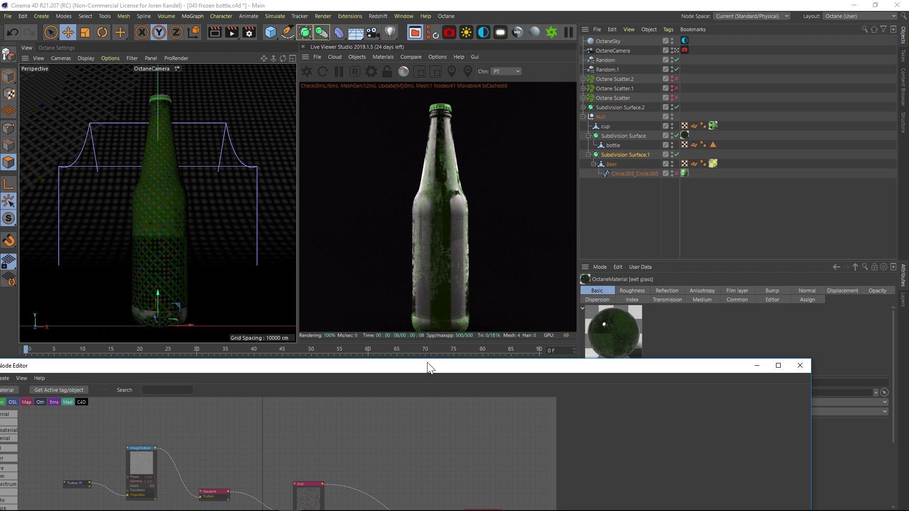
pyautogui.moveTo(427, 365); pyautogui.dragTo(446, 156)
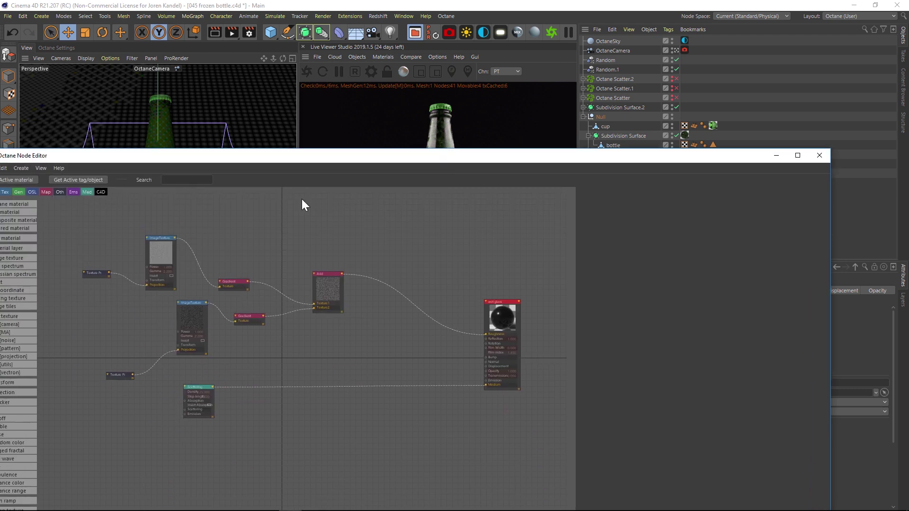
# Add a Multiply node to the graph via the 'mul' search
pyautogui.click(183, 178)
pyautogui.write('mult')
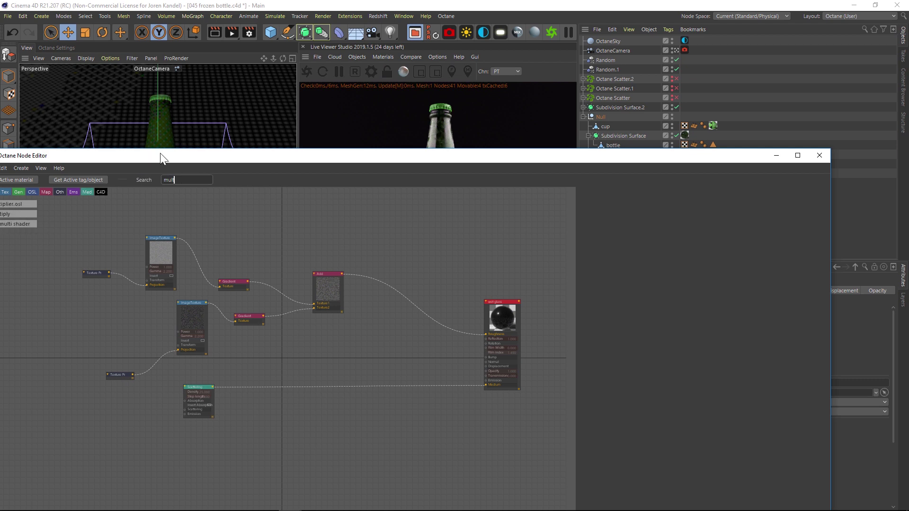
pyautogui.moveTo(160, 157); pyautogui.dragTo(190, 156)
pyautogui.moveTo(361, 324); pyautogui.dragTo(409, 322)
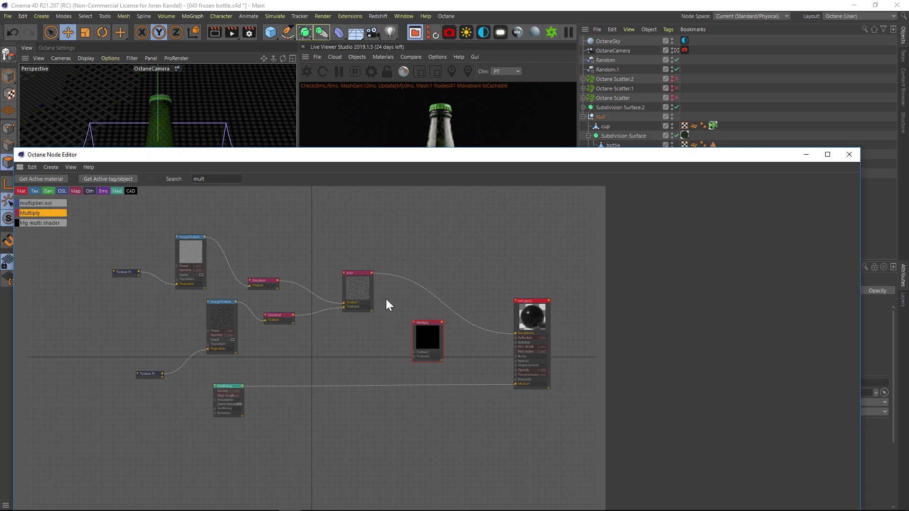
pyautogui.moveTo(390, 155); pyautogui.dragTo(360, 221)
# Wire Add into Multiply's Texture1 and Multiply's output into wet glass Bump
pyautogui.click(325, 354)
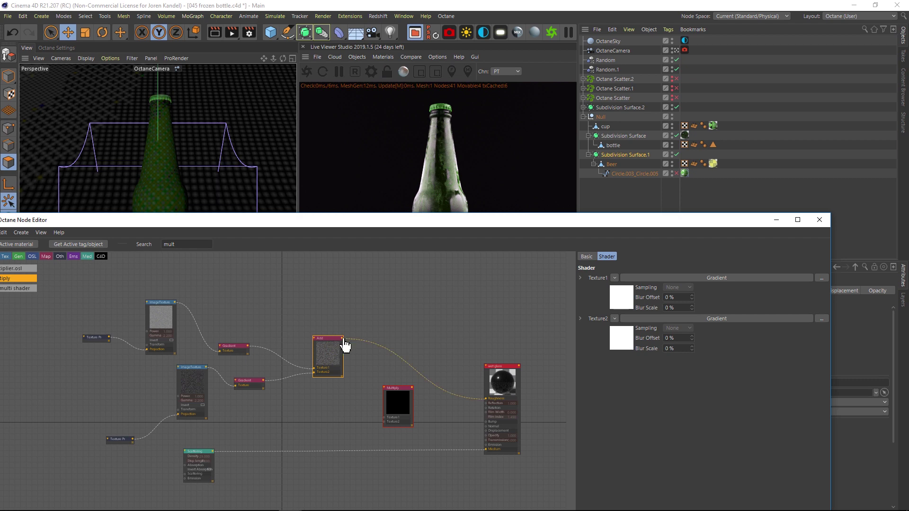
pyautogui.moveTo(344, 339); pyautogui.dragTo(384, 418)
pyautogui.click(402, 408)
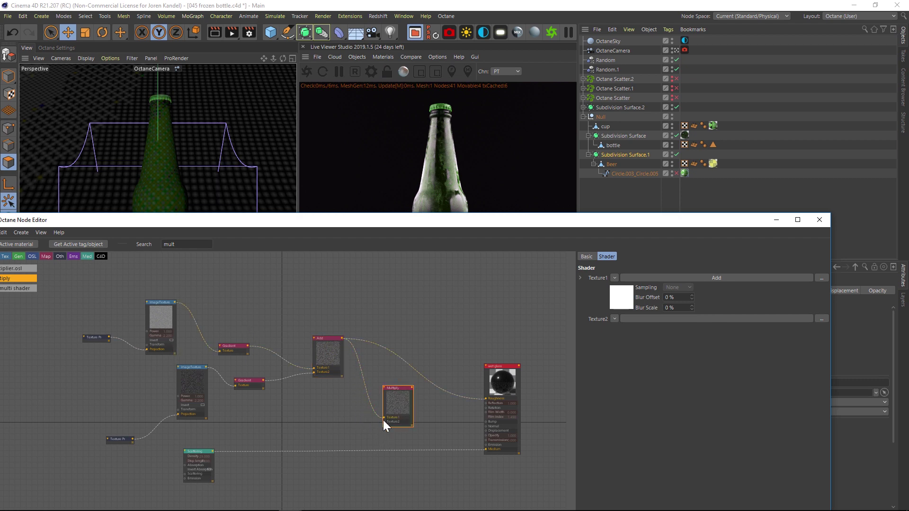
pyautogui.moveTo(412, 388); pyautogui.dragTo(485, 423)
pyautogui.moveTo(477, 220); pyautogui.dragTo(457, 340)
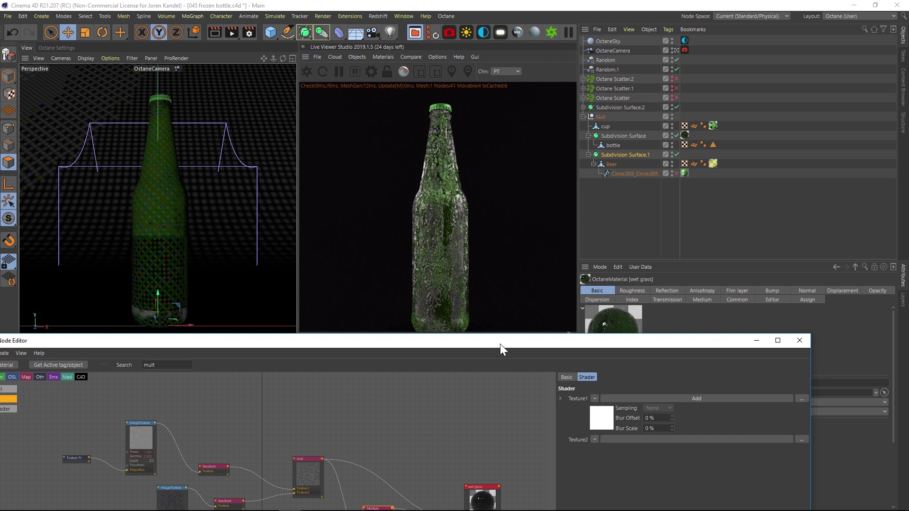
pyautogui.moveTo(500, 344); pyautogui.dragTo(533, 86)
pyautogui.moveTo(216, 110); pyautogui.dragTo(191, 105)
# Connect a Float node of 0.1 to Multiply's Texture2 to soften the bump
pyautogui.press('BackSpace')
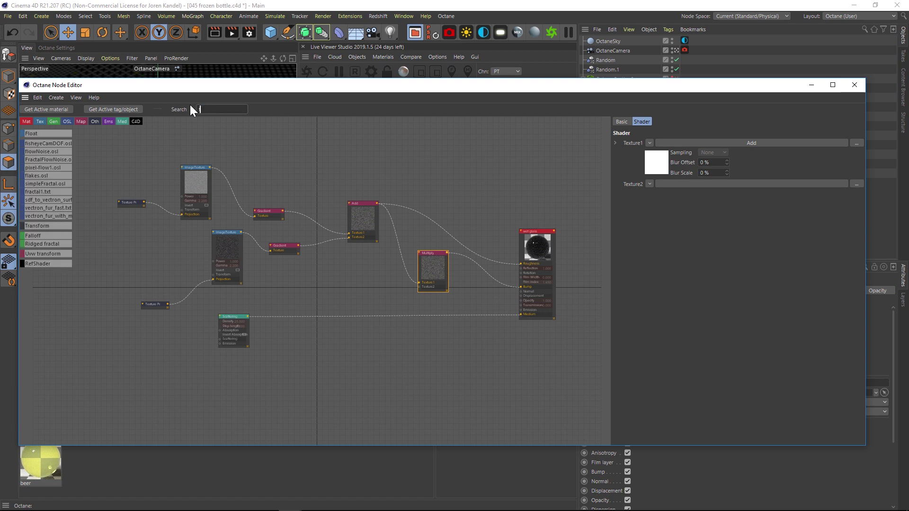
pyautogui.write('float')
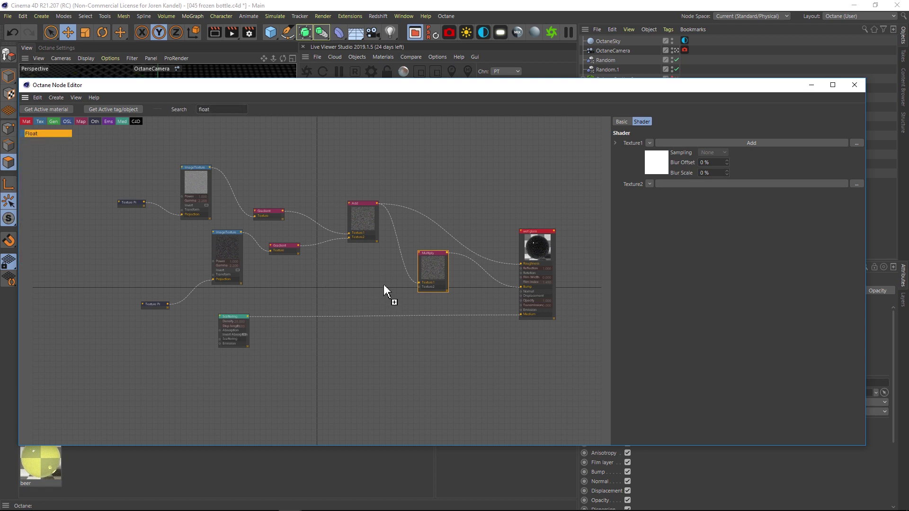
pyautogui.moveTo(384, 285); pyautogui.dragTo(418, 288)
pyautogui.moveTo(464, 86); pyautogui.dragTo(414, 275)
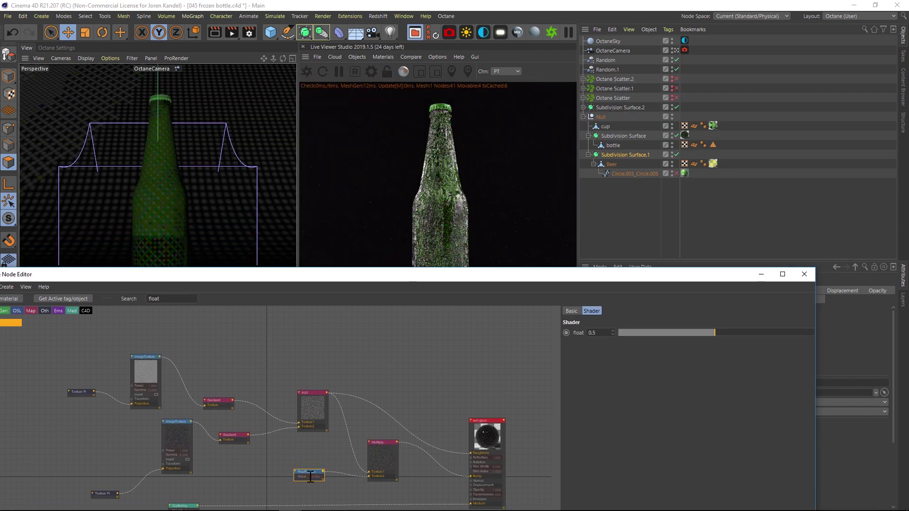
pyautogui.click(594, 333)
pyautogui.moveTo(595, 276); pyautogui.dragTo(564, 317)
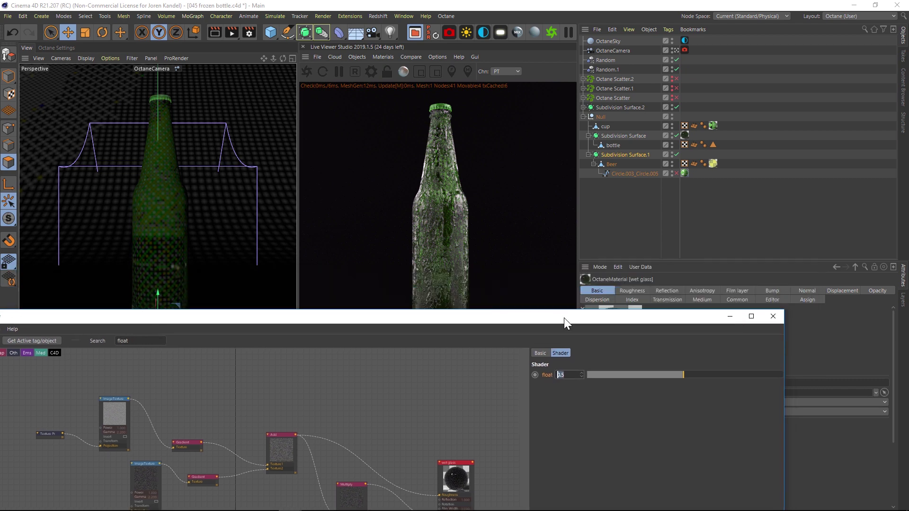
pyautogui.write('0.1')
pyautogui.press('Return')
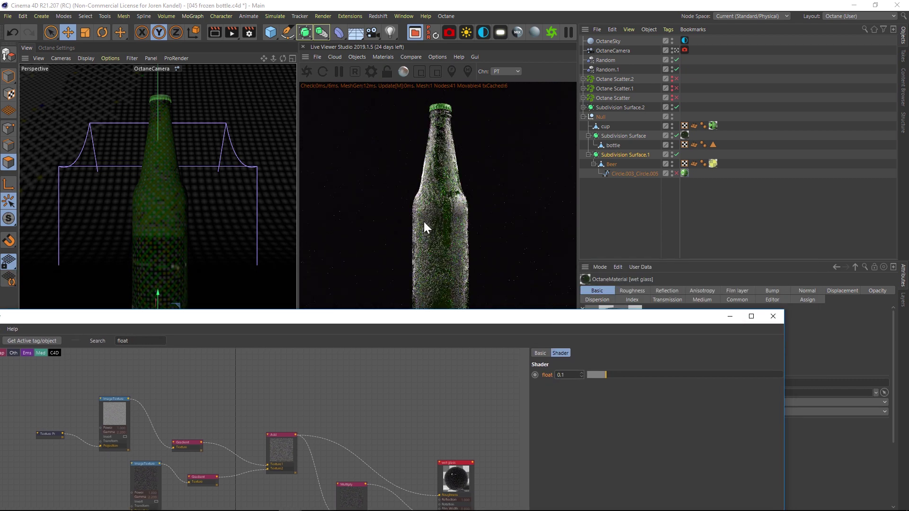
pyautogui.moveTo(436, 315); pyautogui.dragTo(442, 373)
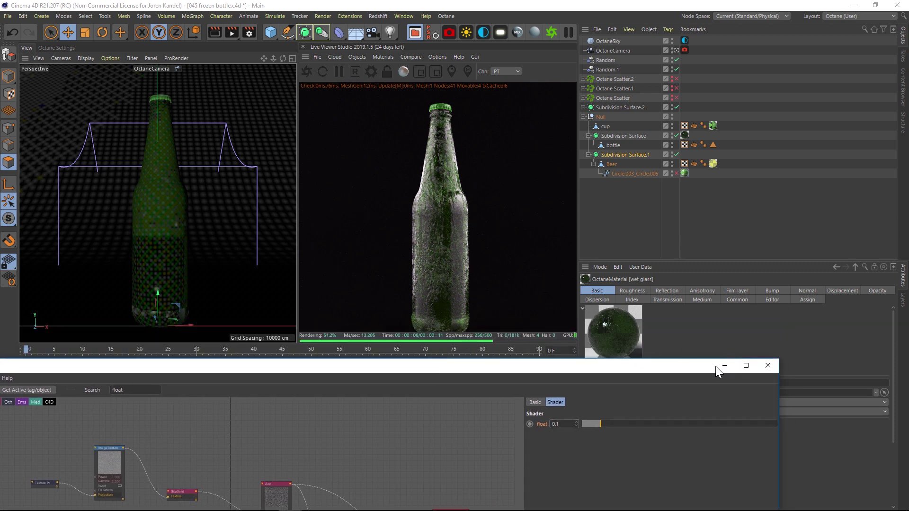
pyautogui.moveTo(715, 365)
pyautogui.mouseDown()
pyautogui.moveTo(708, 377)
pyautogui.moveTo(704, 365)
pyautogui.mouseUp()
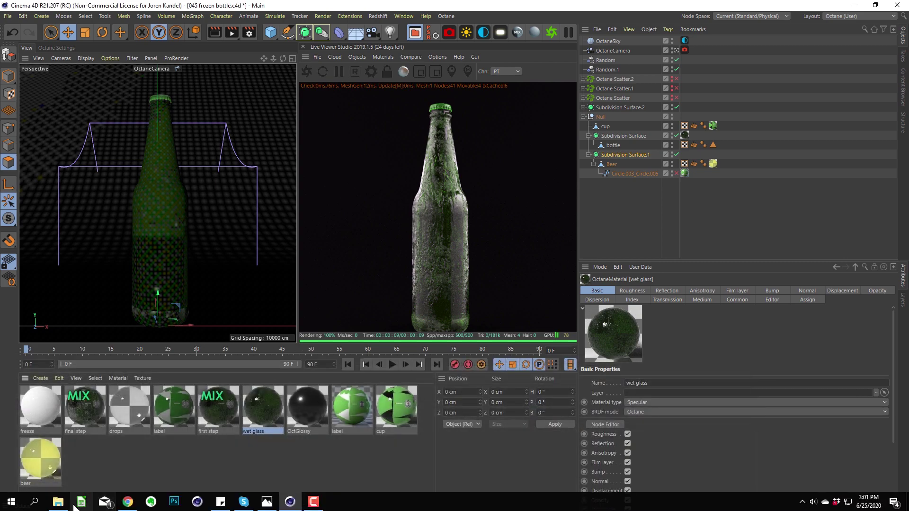
# Quick Look the green color and heinken-glass textures in the tex folder, then return to Cinema 4D
pyautogui.click(58, 507)
pyautogui.click(246, 317)
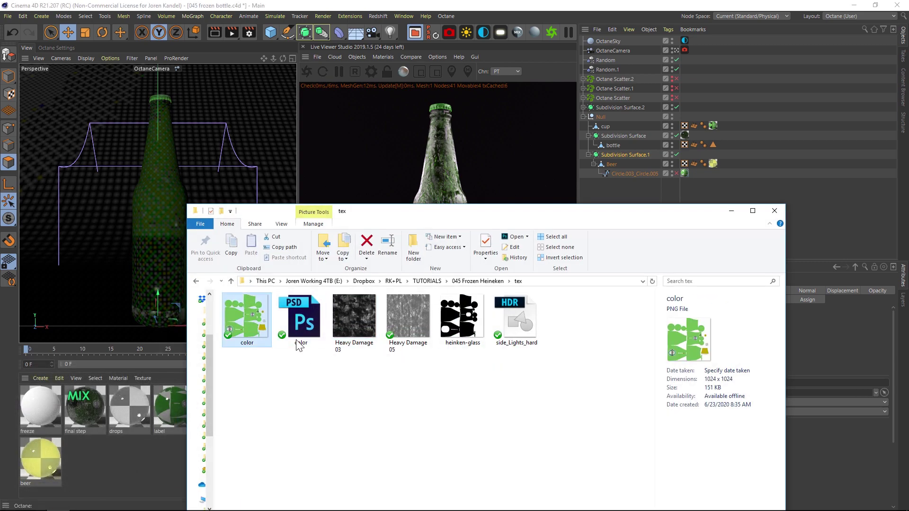
pyautogui.press('space')
pyautogui.moveTo(549, 360)
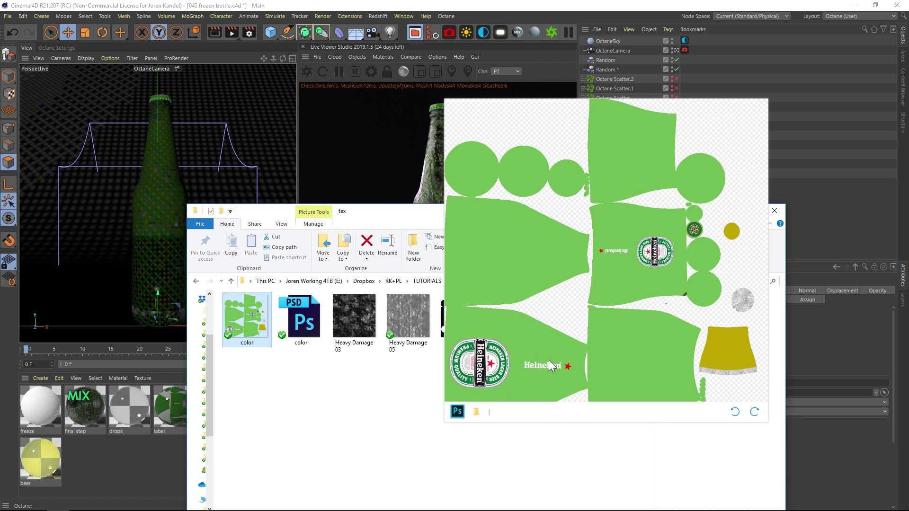
pyautogui.press('space')
pyautogui.click(462, 317)
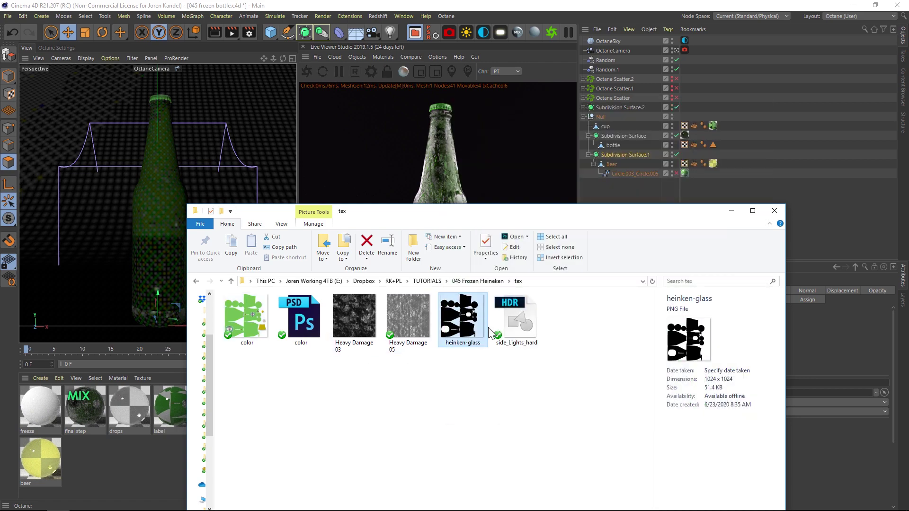
pyautogui.press('space')
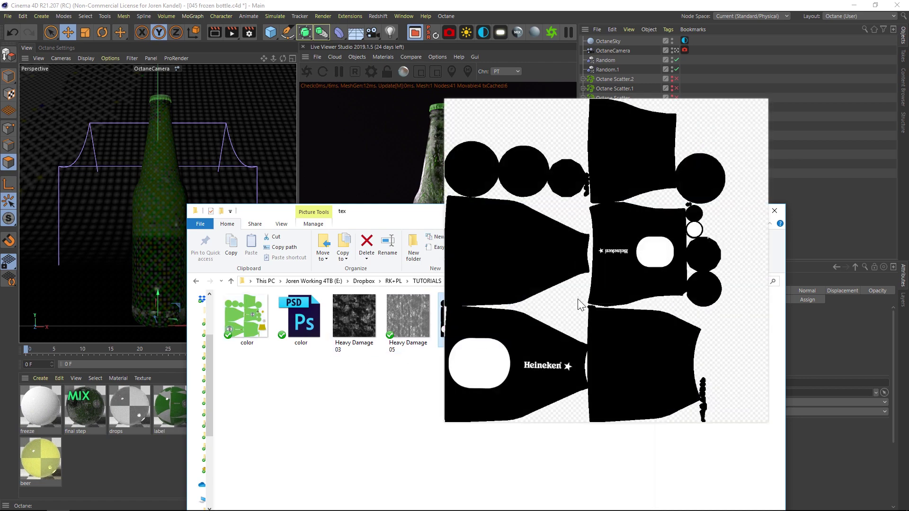
pyautogui.press('space')
pyautogui.click(121, 468)
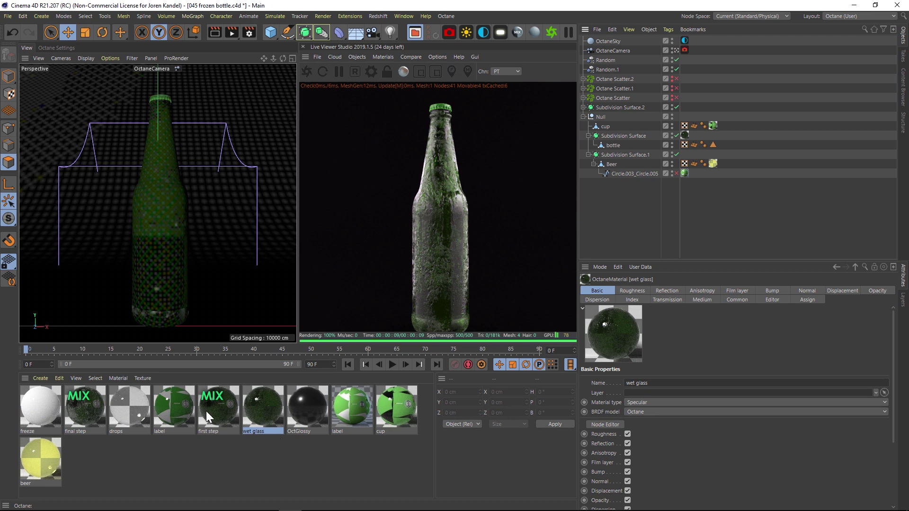
pyautogui.click(359, 56)
# Create an Octane Mix Material named 'Label'
pyautogui.moveTo(377, 55)
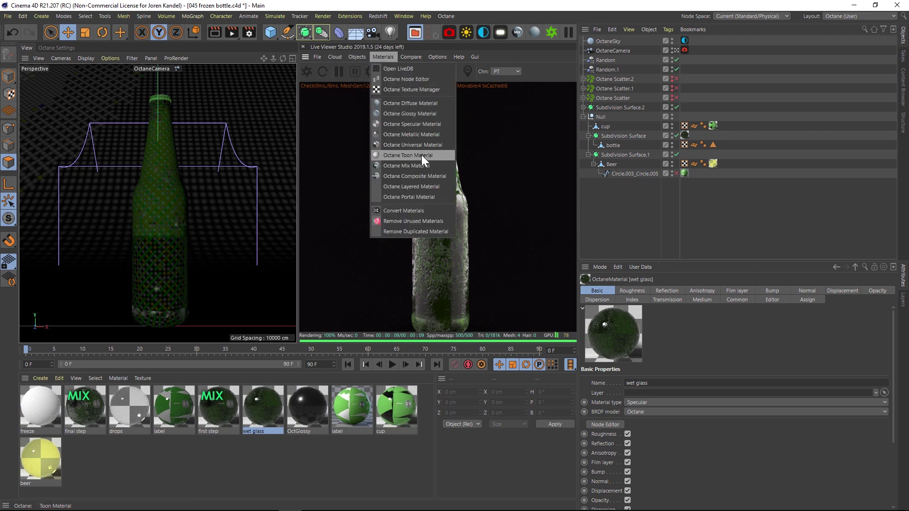
pyautogui.click(412, 165)
pyautogui.doubleClick(30, 431)
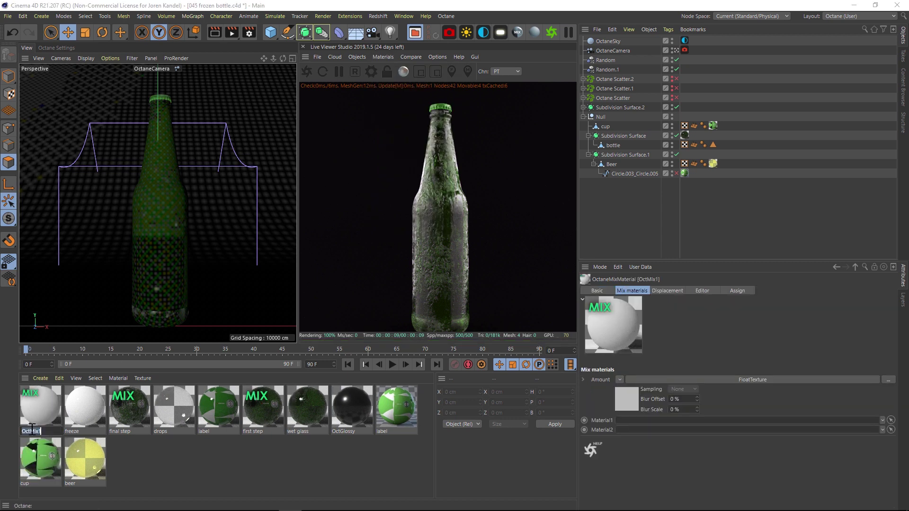
pyautogui.press('BackSpace')
pyautogui.write('Label')
pyautogui.press('Return')
# Set Label's Material1 to label and Material2 to wet glass, and apply it to the bottle
pyautogui.doubleClick(36, 410)
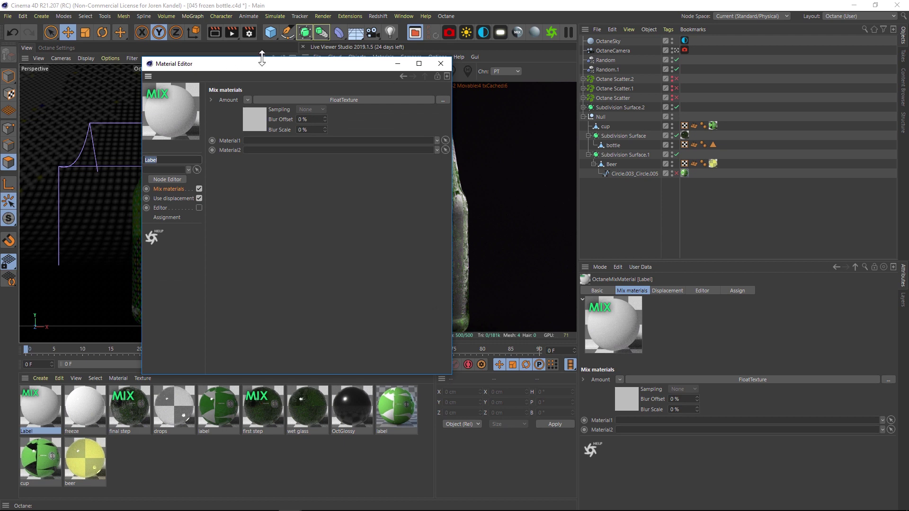
pyautogui.moveTo(269, 63); pyautogui.dragTo(110, 79)
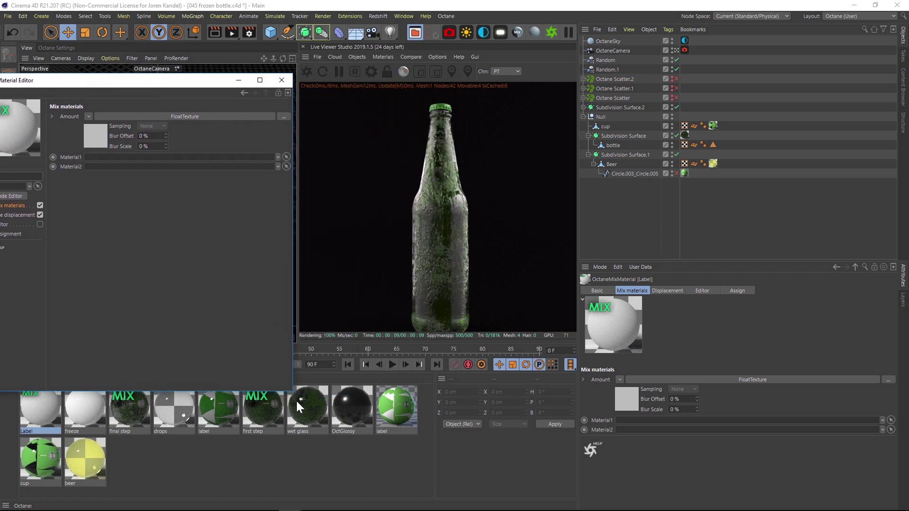
pyautogui.moveTo(315, 423); pyautogui.dragTo(97, 167)
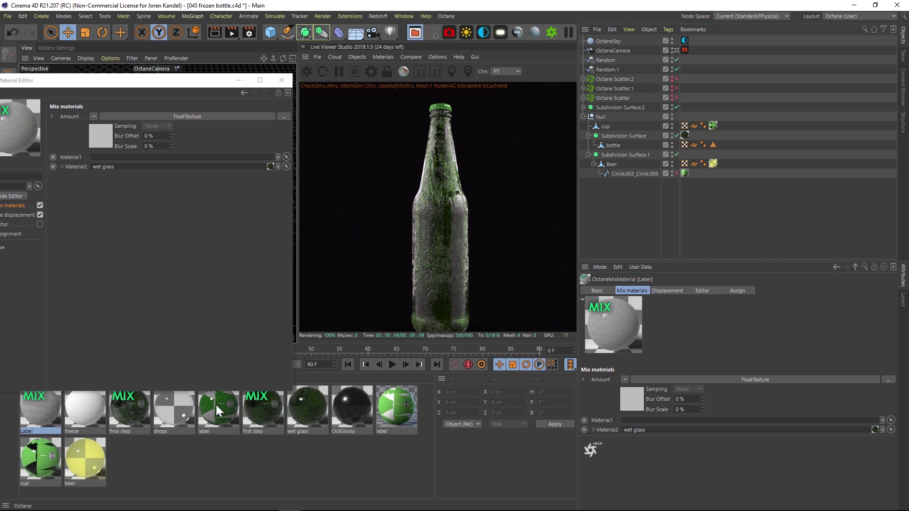
pyautogui.moveTo(219, 410); pyautogui.dragTo(134, 157)
pyautogui.moveTo(160, 80); pyautogui.dragTo(190, 12)
pyautogui.moveTo(48, 412); pyautogui.dragTo(685, 136)
# Load heinken-glass.png from File Explorer as Label's mix Amount mask
pyautogui.click(205, 48)
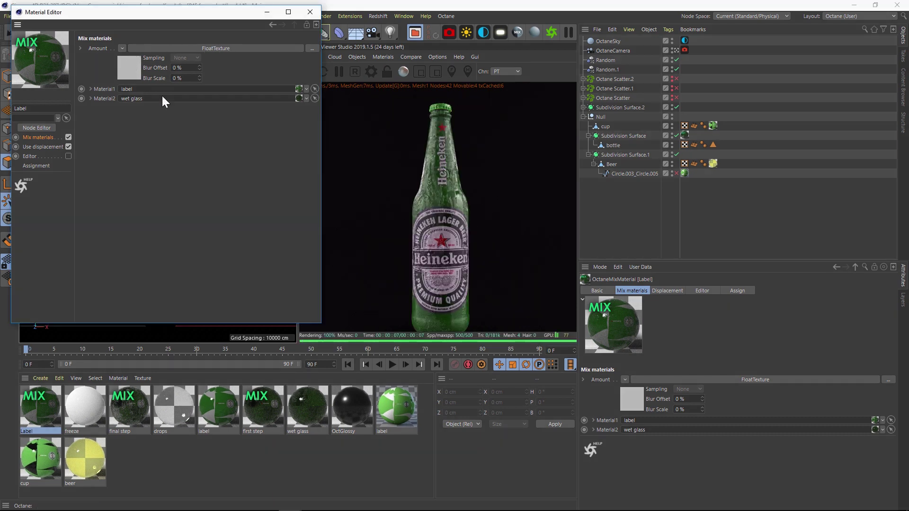
pyautogui.click(290, 501)
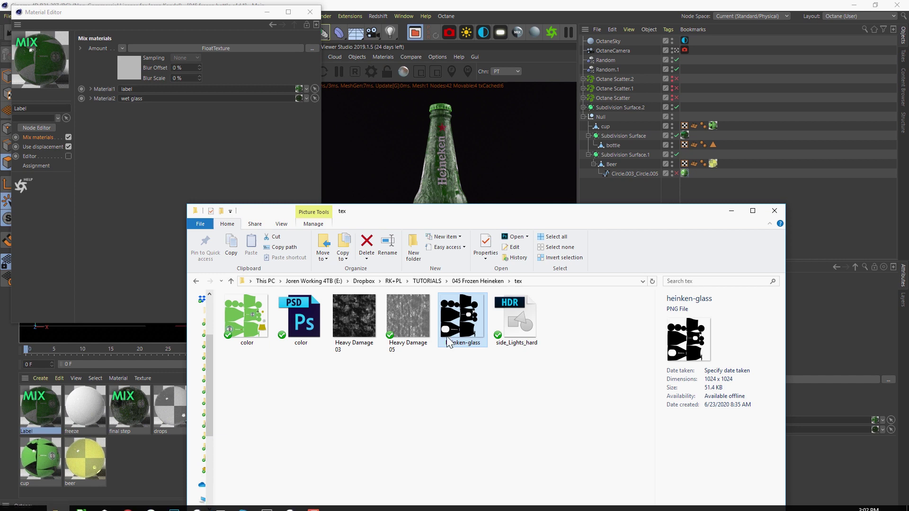
pyautogui.moveTo(449, 341); pyautogui.dragTo(191, 47)
pyautogui.click(175, 172)
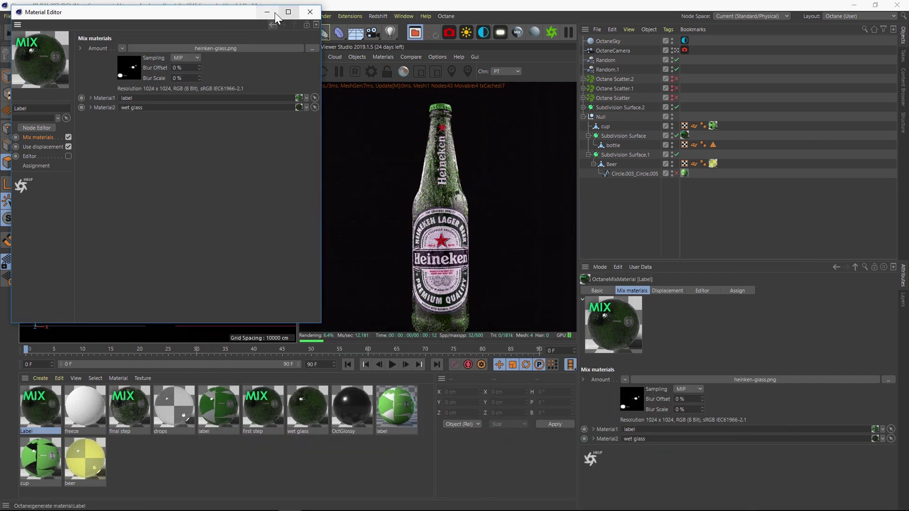
pyautogui.moveTo(272, 13); pyautogui.dragTo(264, 29)
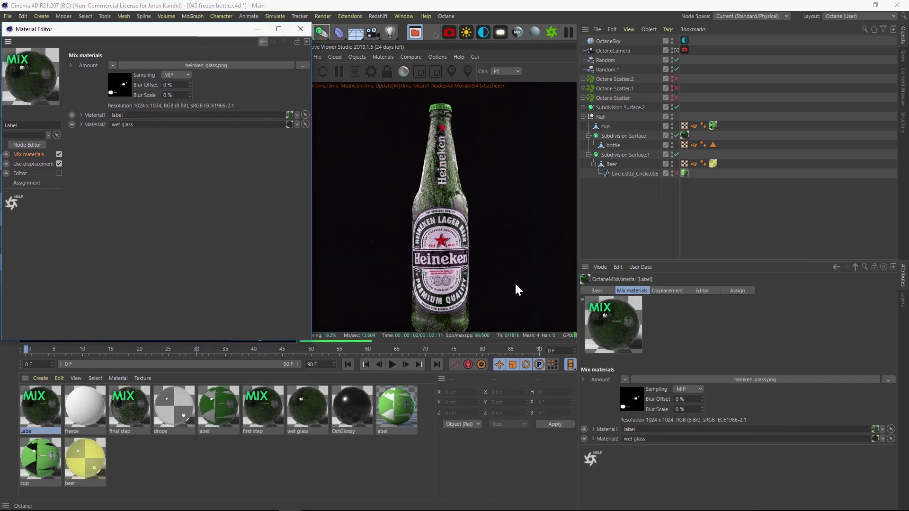
pyautogui.click(440, 239)
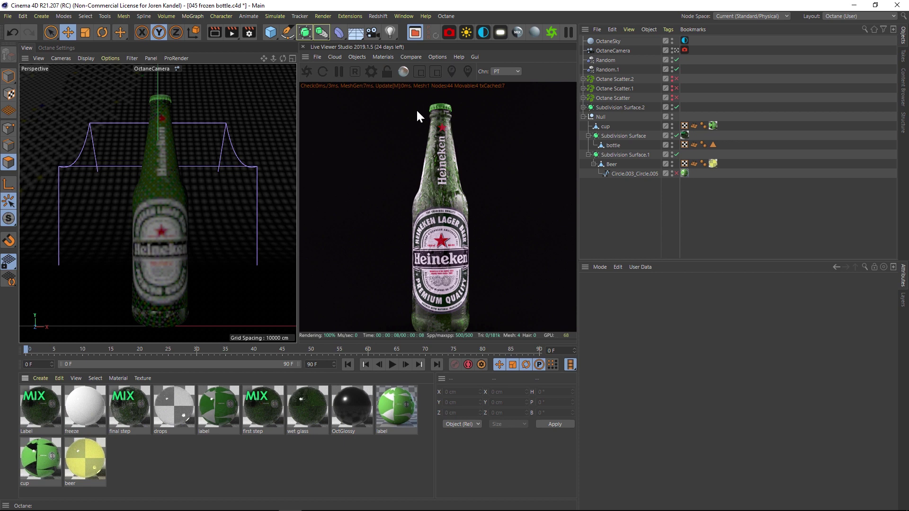
# Create an Octane Glossy Material named 'FROST'
pyautogui.click(385, 57)
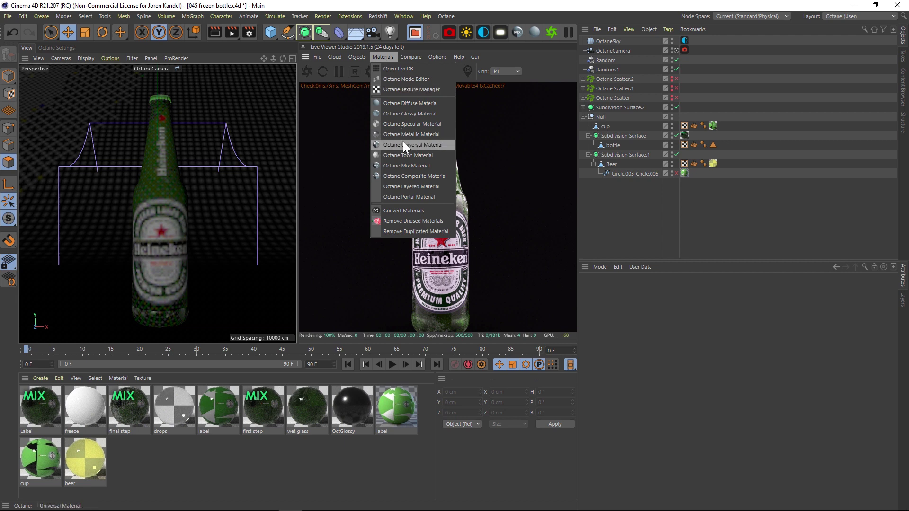
pyautogui.click(417, 113)
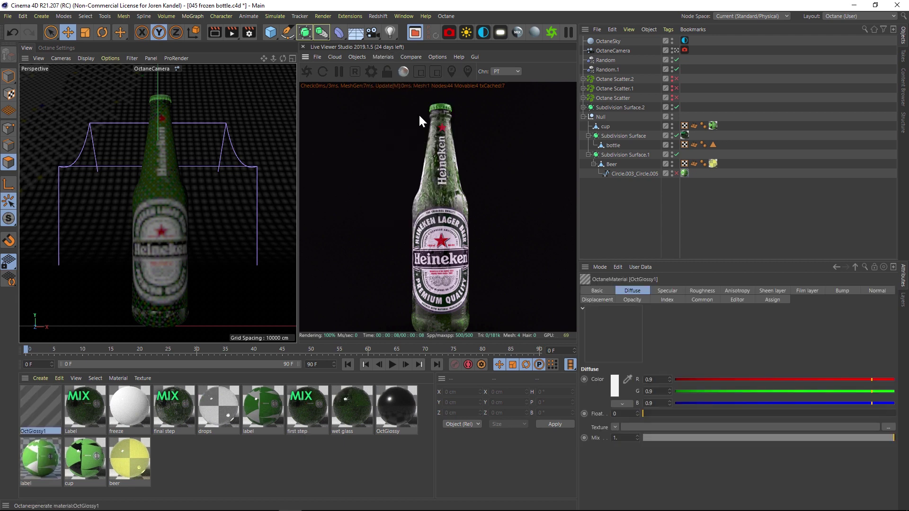
pyautogui.doubleClick(30, 430)
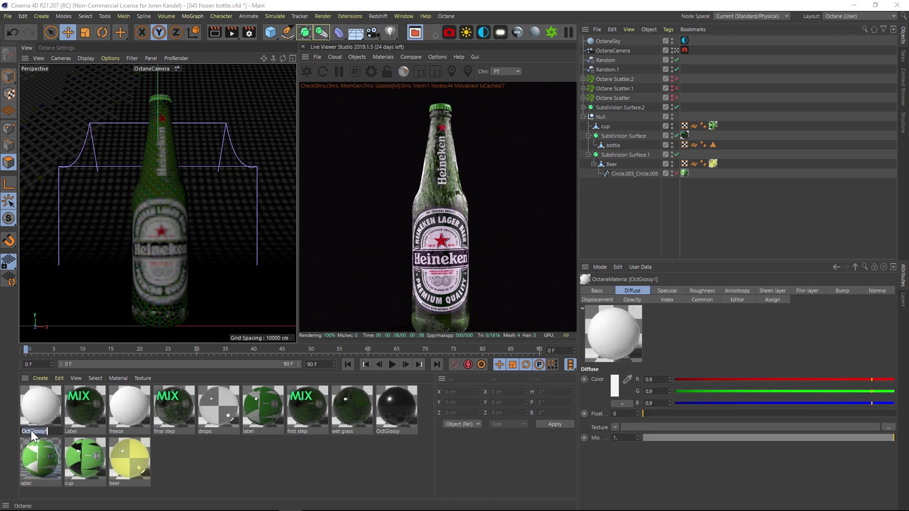
pyautogui.write('FROST')
pyautogui.press('Return')
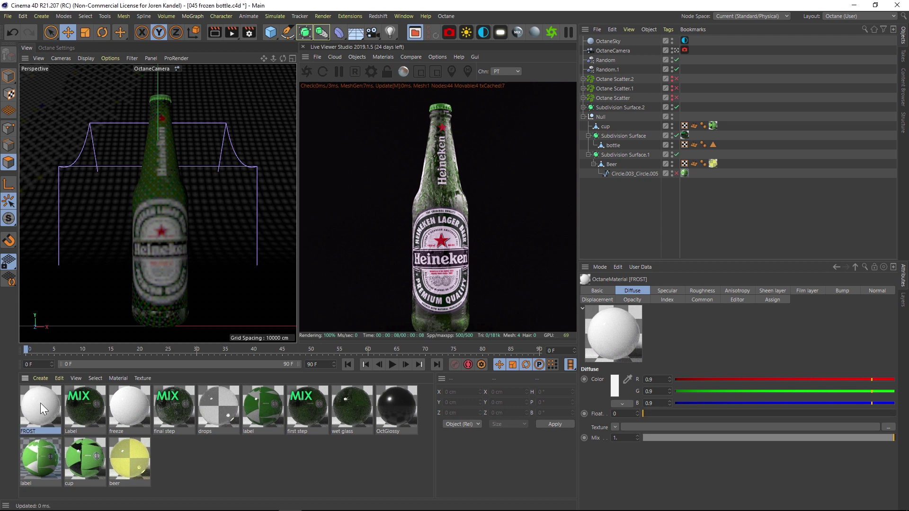
# Give FROST a GGX BRDF model and an index of 1.35
pyautogui.doubleClick(40, 402)
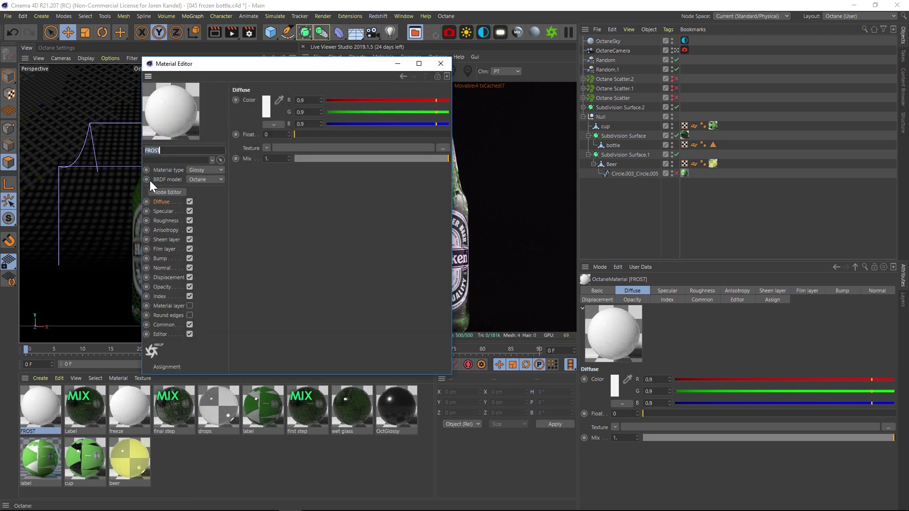
pyautogui.click(204, 211)
pyautogui.click(158, 297)
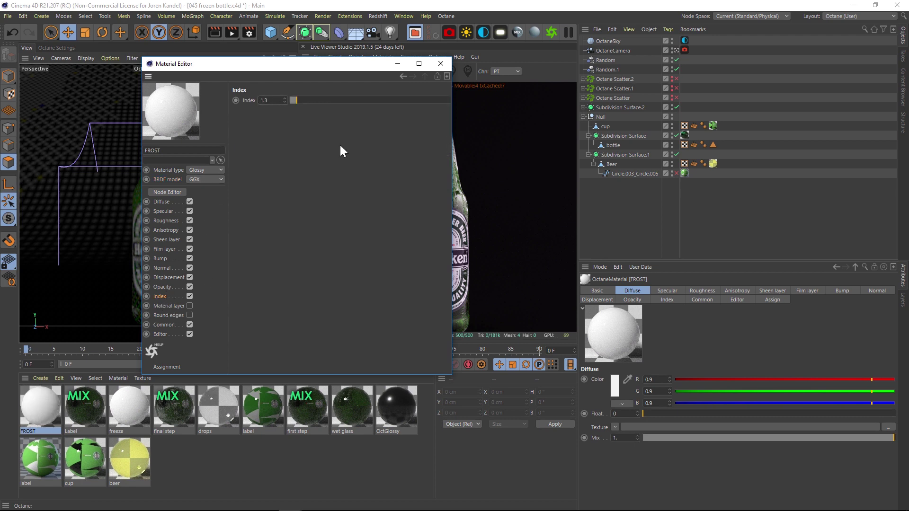
pyautogui.write('5')
pyautogui.press('Tab')
pyautogui.click(447, 66)
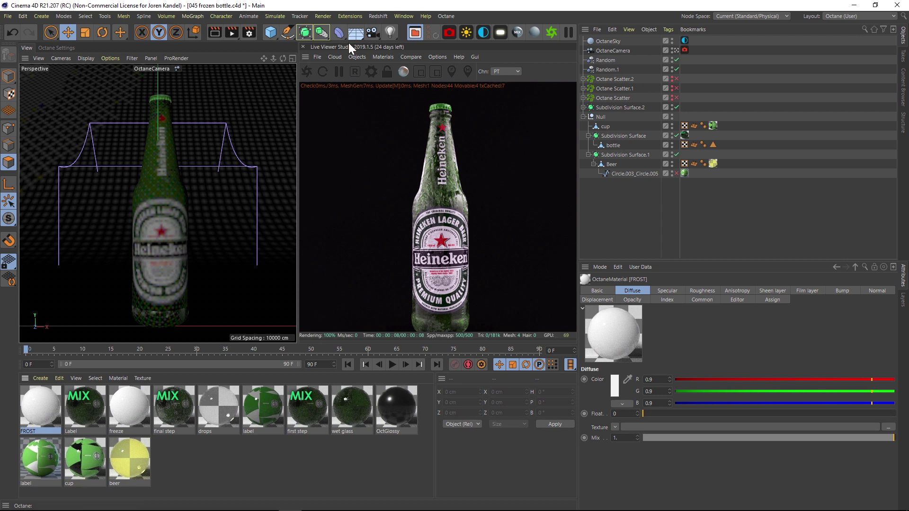
pyautogui.click(383, 57)
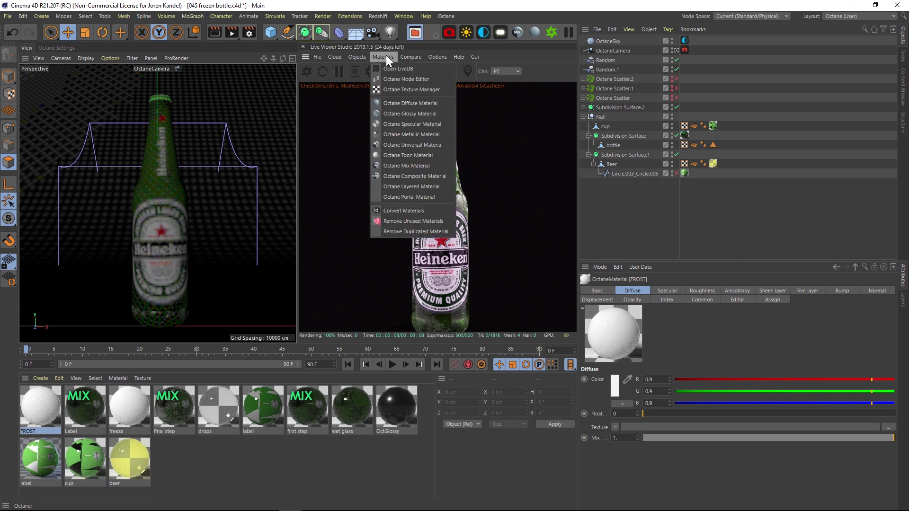
# Create an Octane Mix Material named 'FINAL' and apply it to the bottle
pyautogui.click(410, 166)
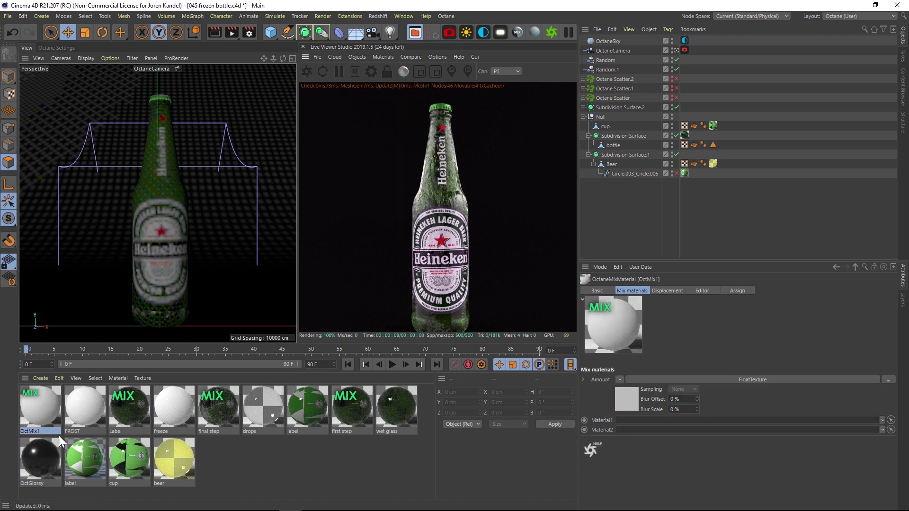
pyautogui.doubleClick(34, 431)
pyautogui.write('FINA')
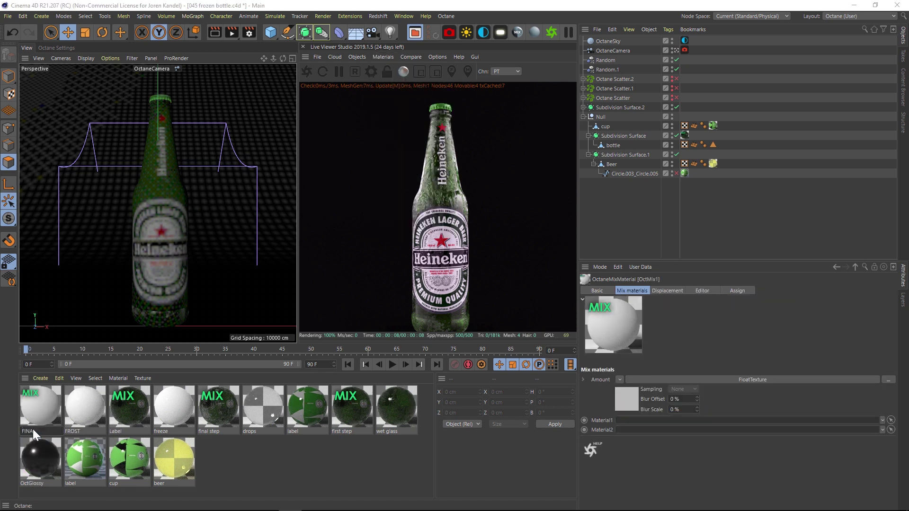
pyautogui.write('L')
pyautogui.press('Return')
pyautogui.moveTo(45, 412); pyautogui.dragTo(685, 135)
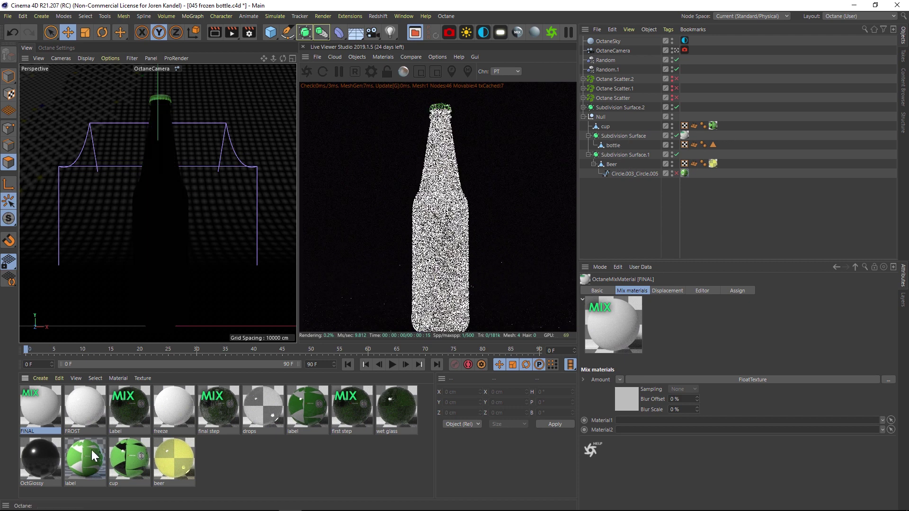
# Set FINAL's Material1 to Label, Material2 to FROST, and clear the Amount texture to leave 0.5
pyautogui.doubleClick(56, 421)
pyautogui.moveTo(290, 63); pyautogui.dragTo(185, 42)
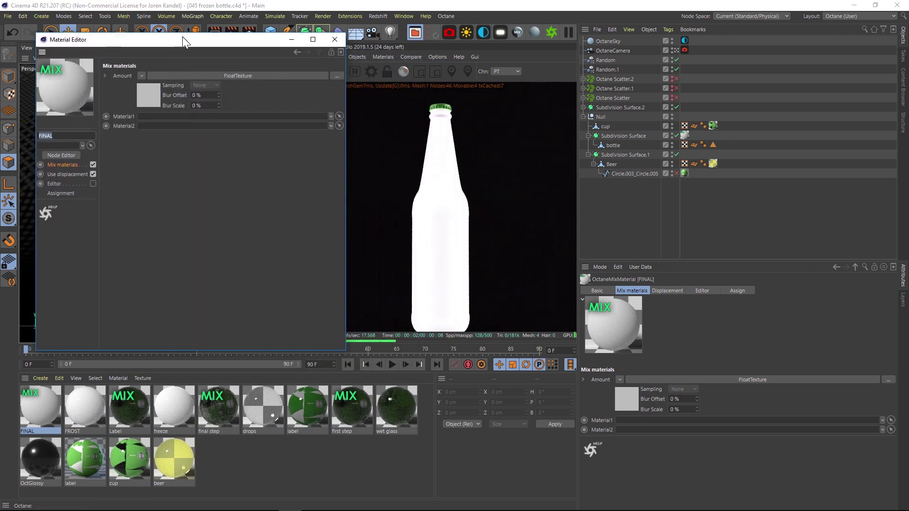
pyautogui.moveTo(85, 407); pyautogui.dragTo(147, 127)
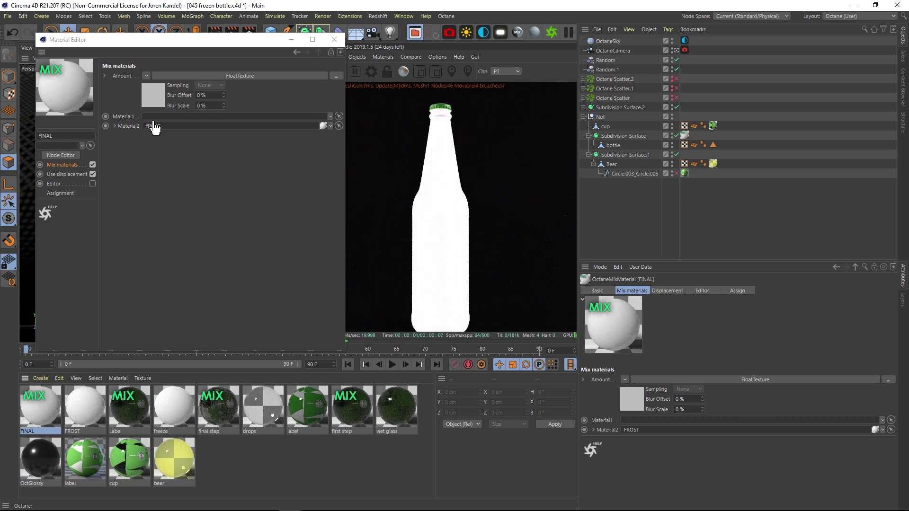
pyautogui.moveTo(154, 127); pyautogui.dragTo(152, 118)
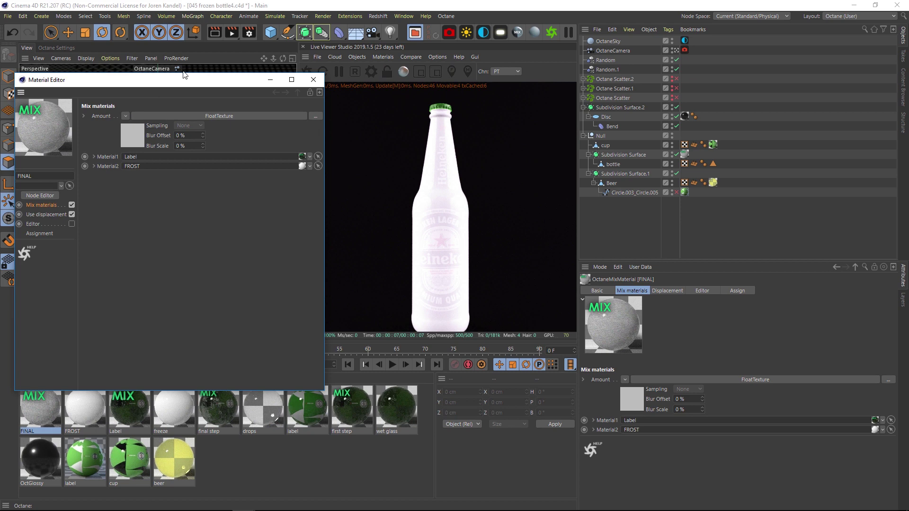
pyautogui.moveTo(184, 75); pyautogui.dragTo(247, 92)
pyautogui.click(221, 119)
pyautogui.click(242, 129)
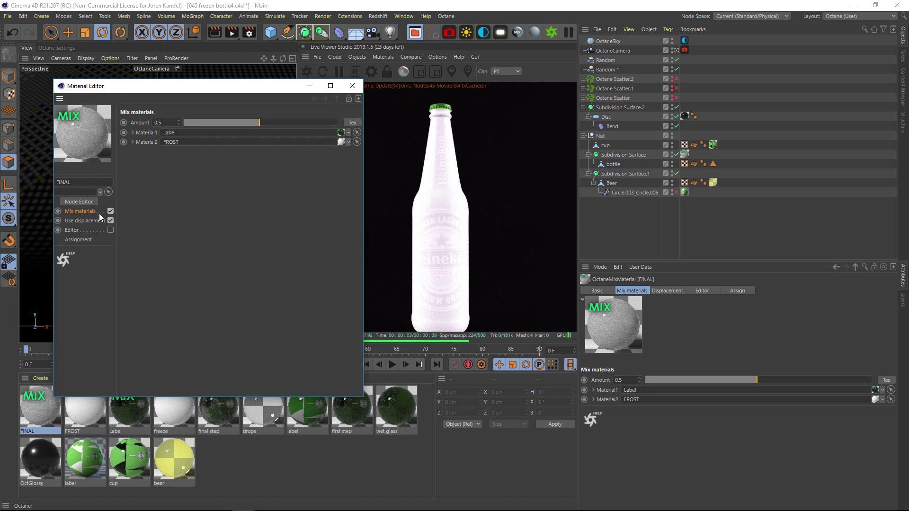
pyautogui.click(80, 202)
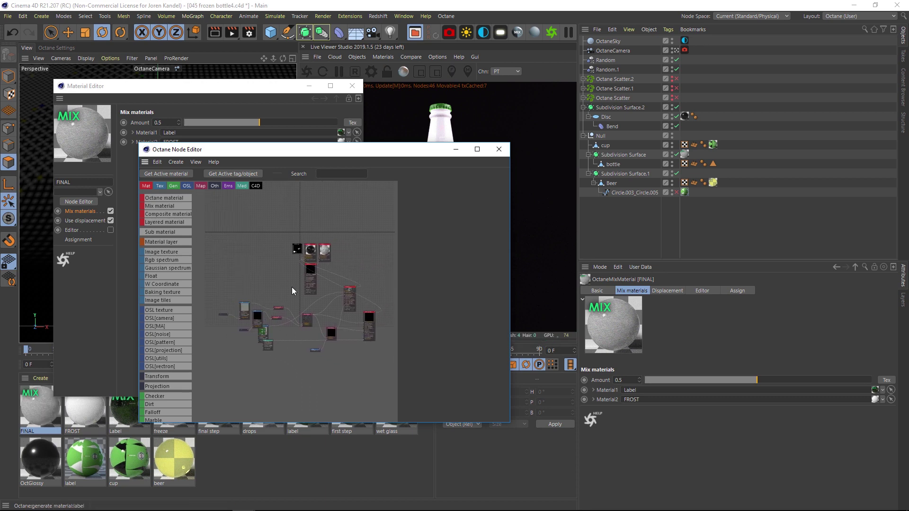
# Select all nodes in FINAL's graph and tidy them with Auto Arrange Selected
pyautogui.scroll(5, 236, 298)
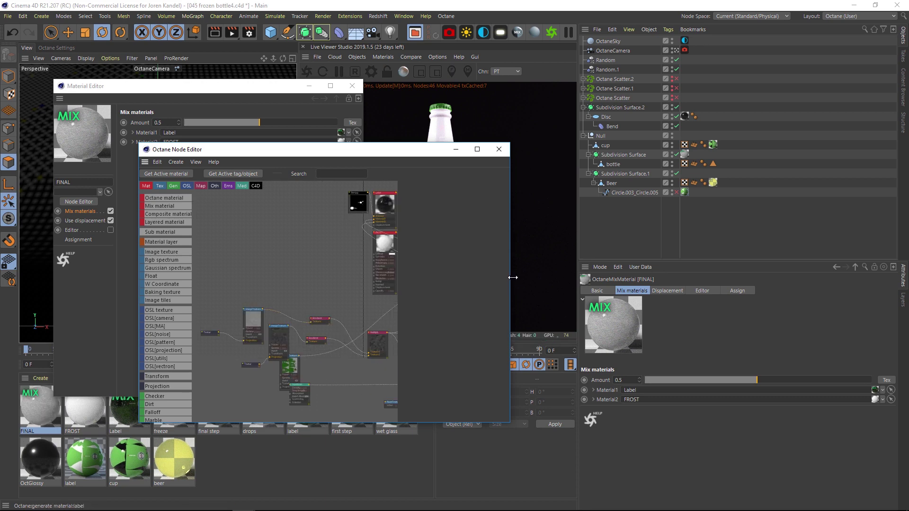
pyautogui.moveTo(513, 278); pyautogui.dragTo(827, 280)
pyautogui.scroll(-6, 370, 281)
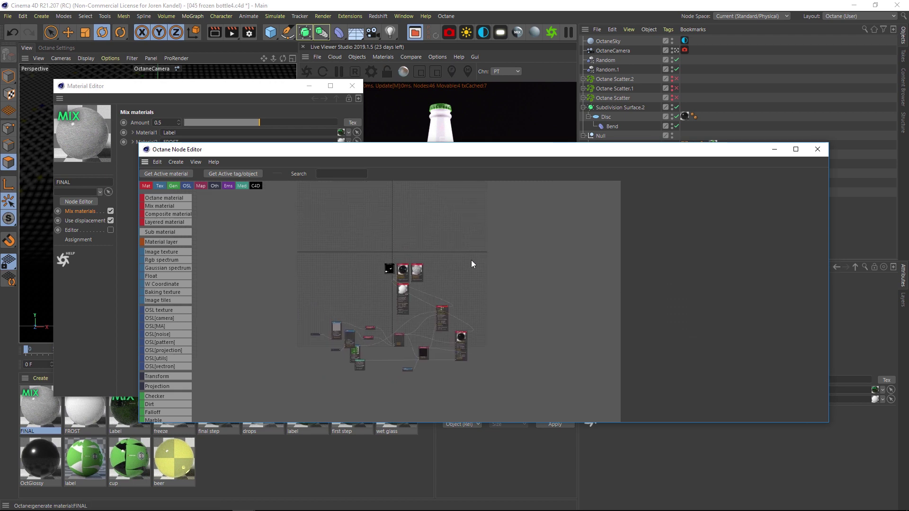
pyautogui.moveTo(533, 248); pyautogui.dragTo(318, 380)
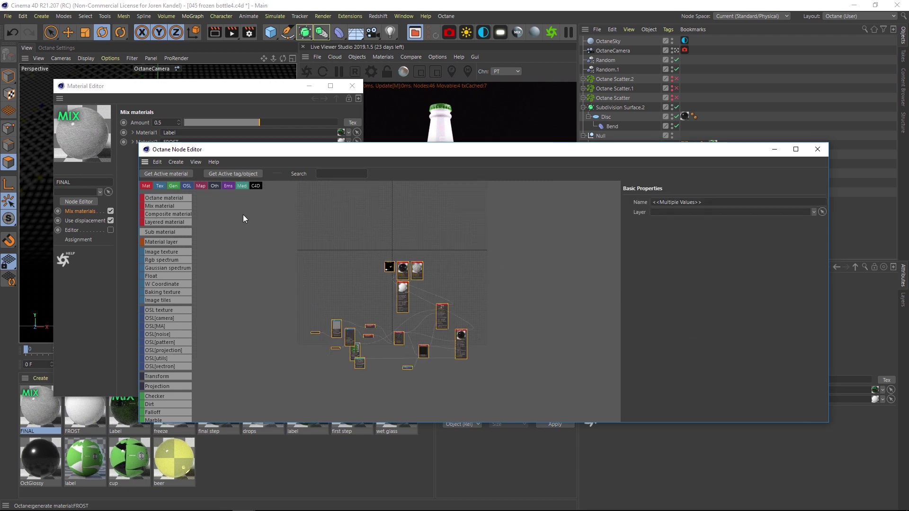
pyautogui.click(195, 162)
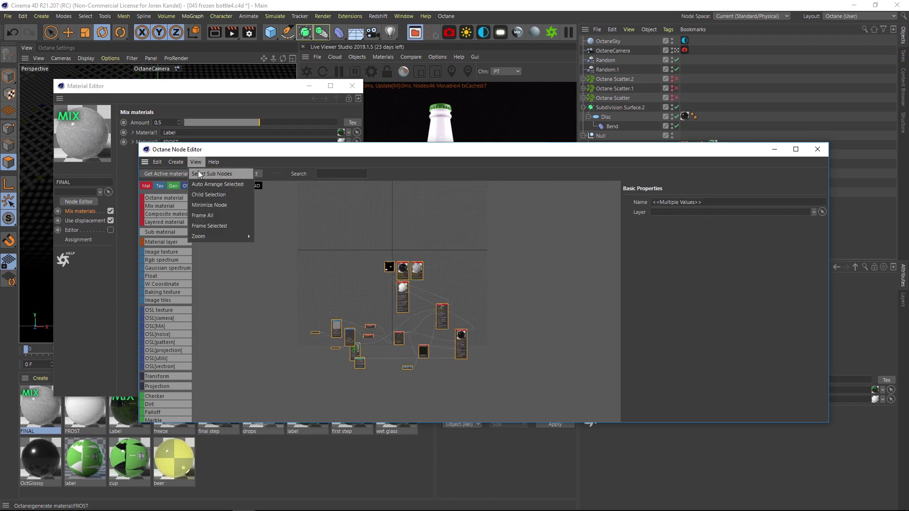
pyautogui.click(220, 184)
pyautogui.scroll(3, 374, 305)
pyautogui.moveTo(548, 323); pyautogui.dragTo(518, 311, button='middle')
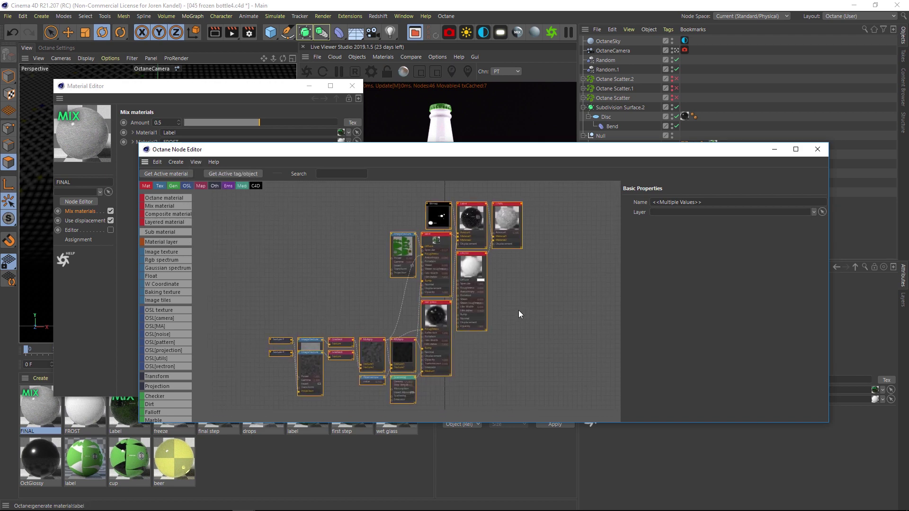
# Rearrange the texture chain and wire the Multiply output into FINAL's Amount input
pyautogui.moveTo(247, 322); pyautogui.dragTo(376, 373)
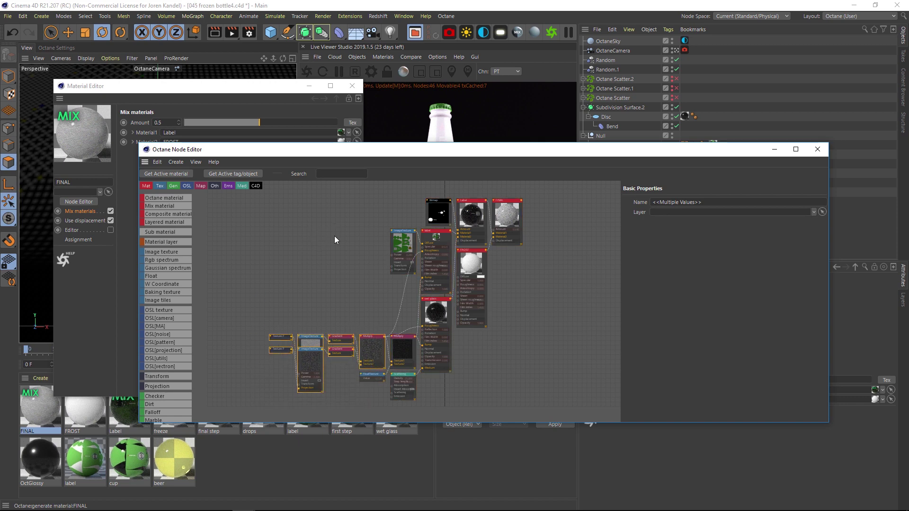
pyautogui.moveTo(335, 237); pyautogui.dragTo(325, 255, button='middle')
pyautogui.moveTo(495, 243); pyautogui.dragTo(563, 218)
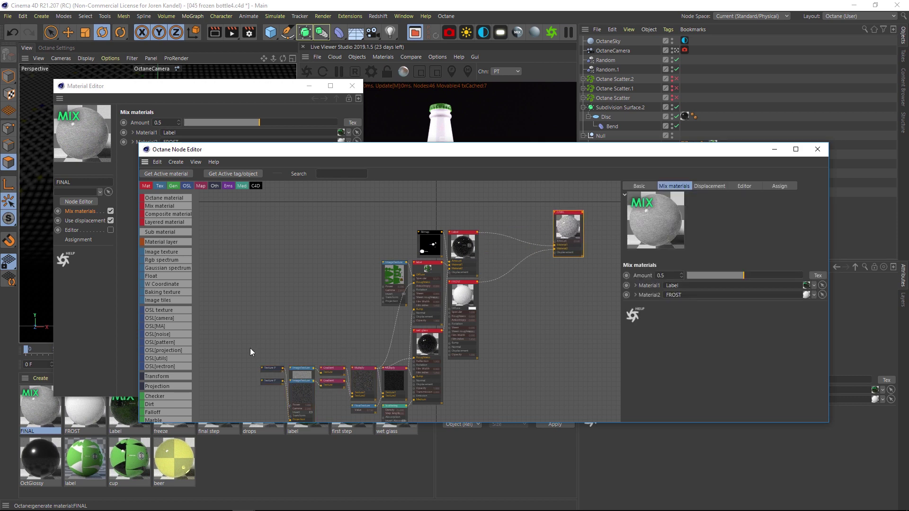
pyautogui.moveTo(250, 352); pyautogui.dragTo(378, 413)
pyautogui.moveTo(377, 371); pyautogui.dragTo(335, 366)
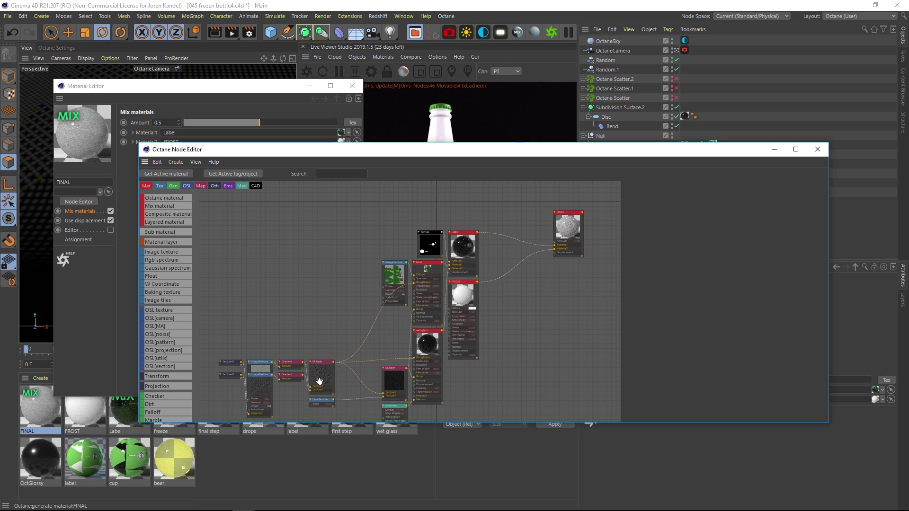
pyautogui.moveTo(216, 354); pyautogui.dragTo(321, 410)
pyautogui.moveTo(334, 362); pyautogui.dragTo(555, 245)
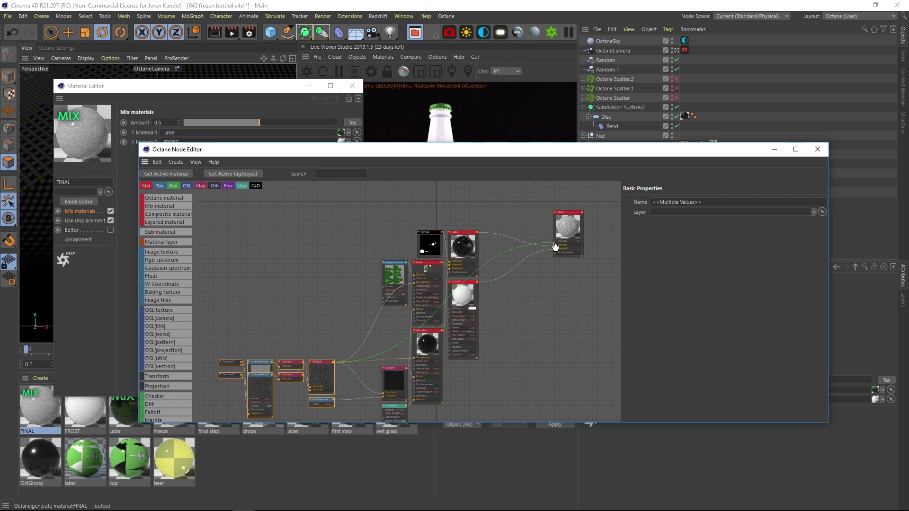
pyautogui.moveTo(520, 149); pyautogui.dragTo(496, 304)
# In the FINAL mix material, set FROST as Material1 and Label as Material2
pyautogui.moveTo(284, 304); pyautogui.dragTo(548, 231)
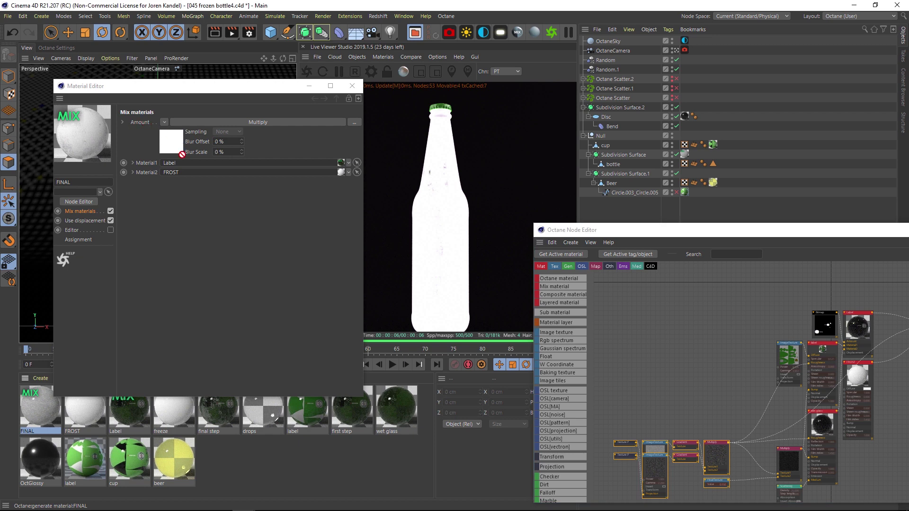
pyautogui.moveTo(181, 154); pyautogui.dragTo(168, 164)
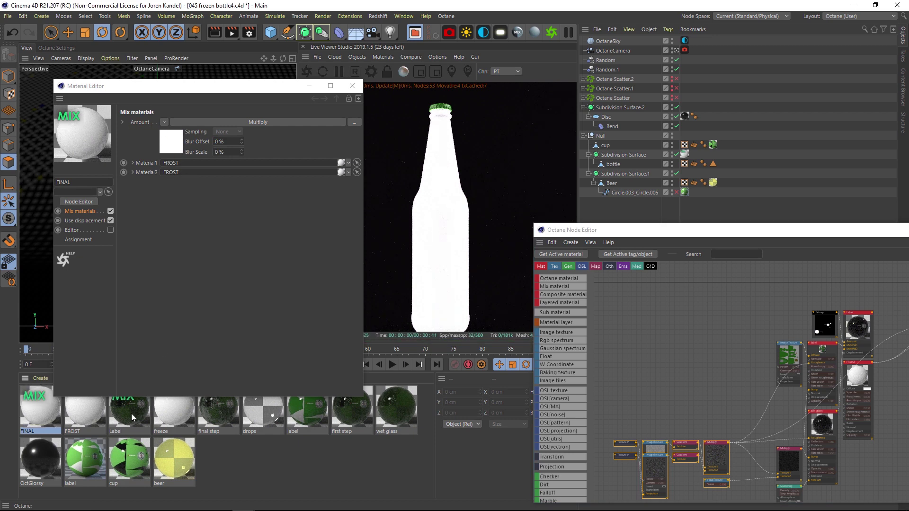
pyautogui.moveTo(131, 413); pyautogui.dragTo(199, 174)
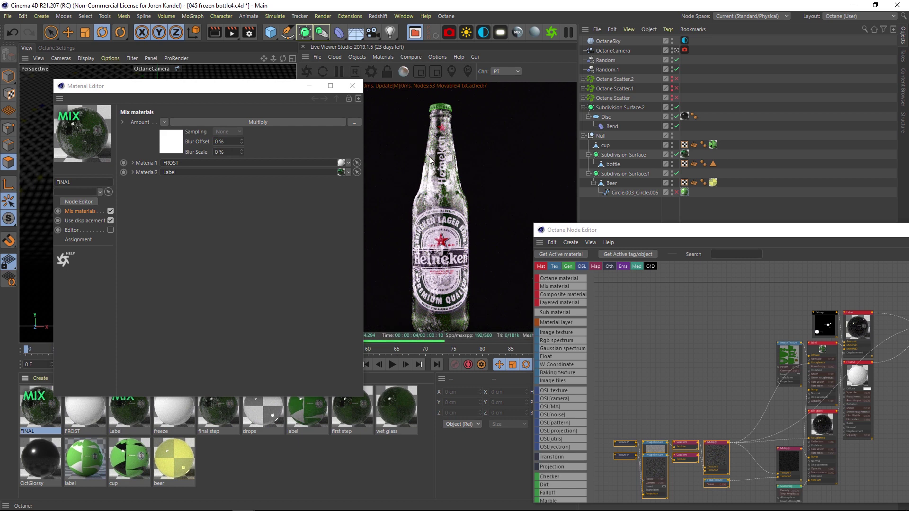
pyautogui.moveTo(606, 230); pyautogui.dragTo(260, 196)
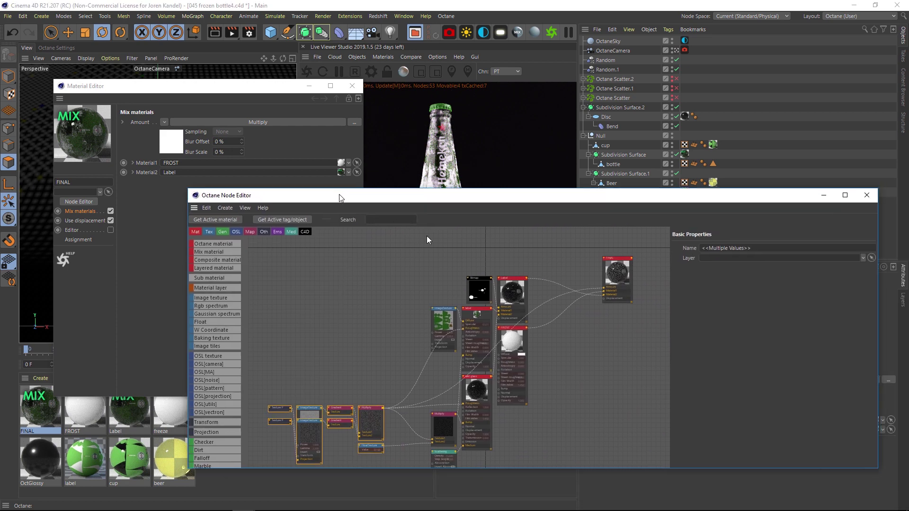
# Add a Gradient node via 'grad' search and feed the Multiply output into its texture input
pyautogui.moveTo(482, 201); pyautogui.dragTo(449, 225)
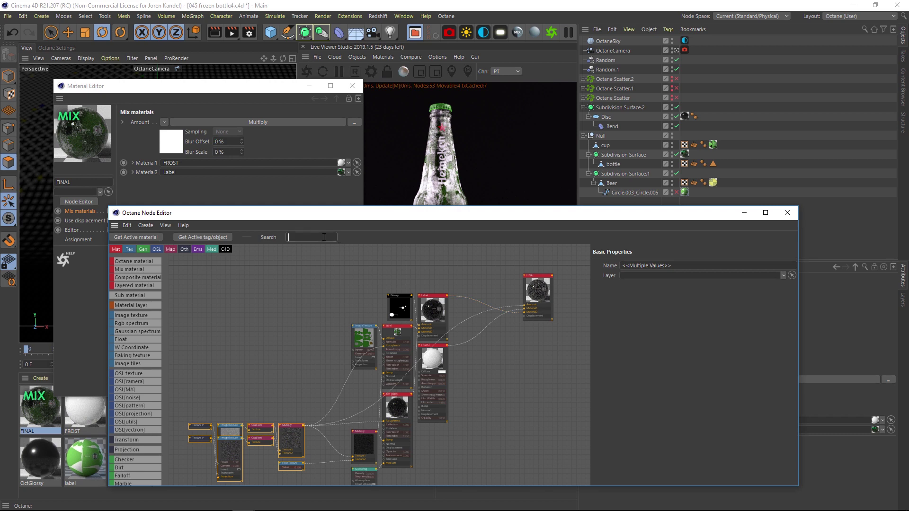
pyautogui.write('gradient')
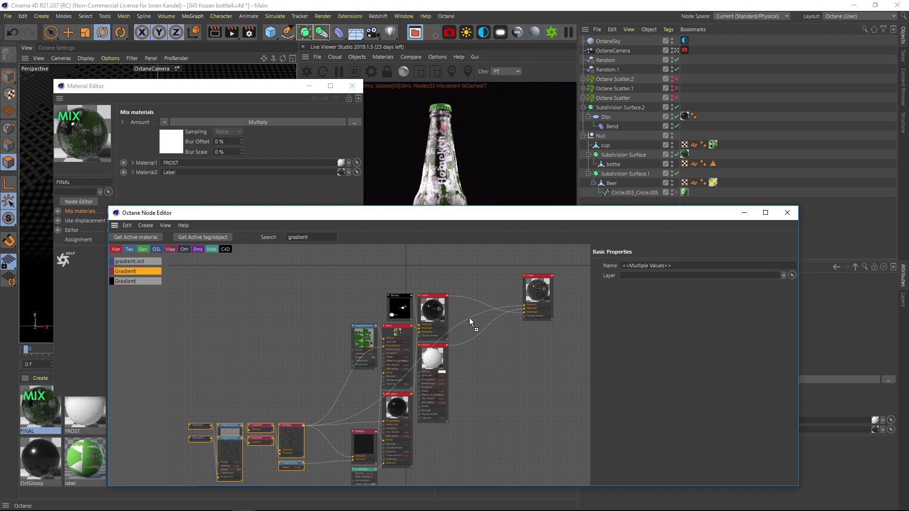
pyautogui.moveTo(470, 317); pyautogui.dragTo(475, 318)
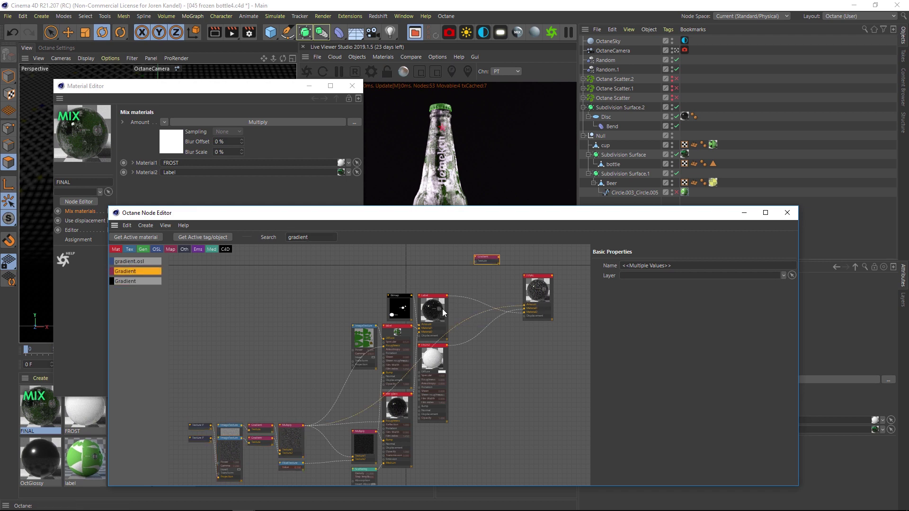
pyautogui.moveTo(304, 426); pyautogui.dragTo(524, 305)
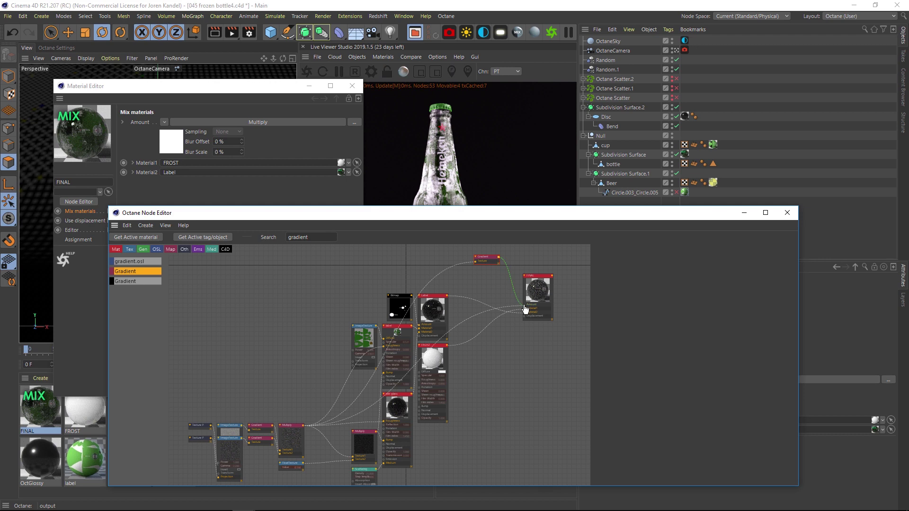
# Move the Gradient's white knot to 80.696% and confirm its settings
pyautogui.click(487, 259)
pyautogui.moveTo(473, 212); pyautogui.dragTo(220, 292)
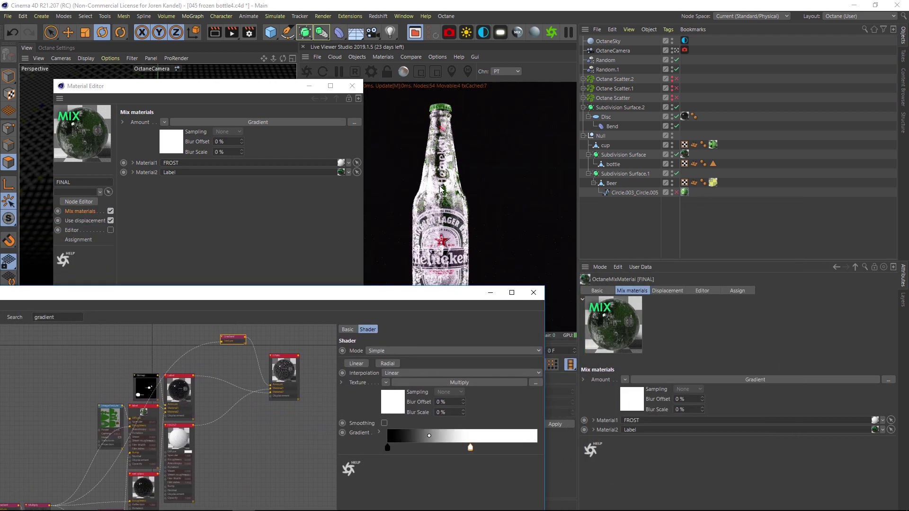
pyautogui.moveTo(470, 447); pyautogui.dragTo(508, 449)
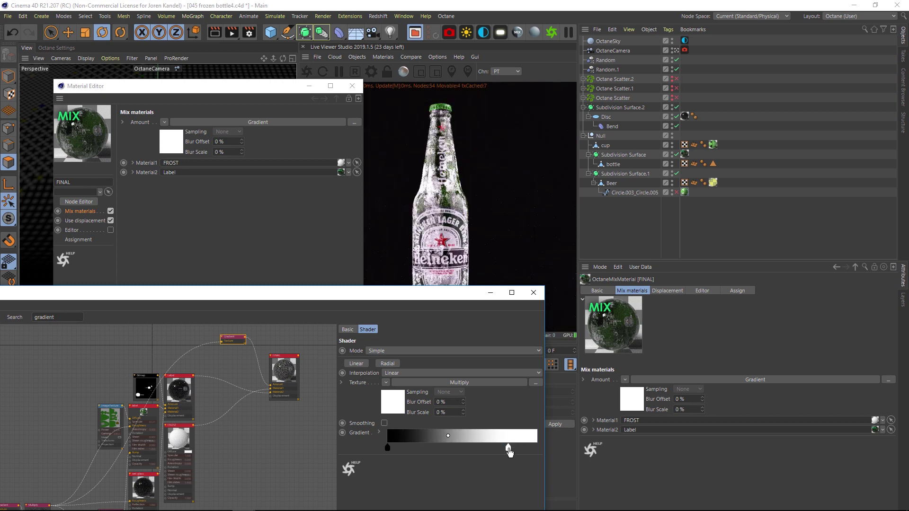
pyautogui.doubleClick(508, 449)
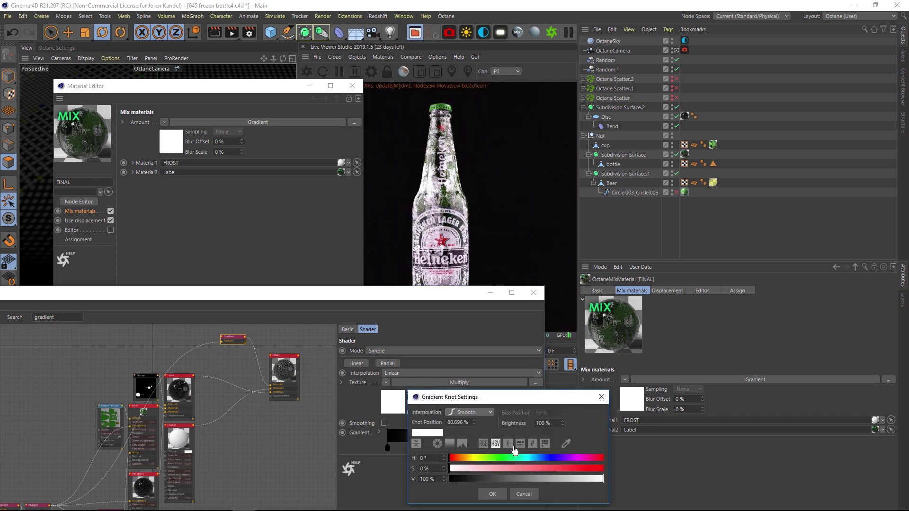
pyautogui.click(492, 494)
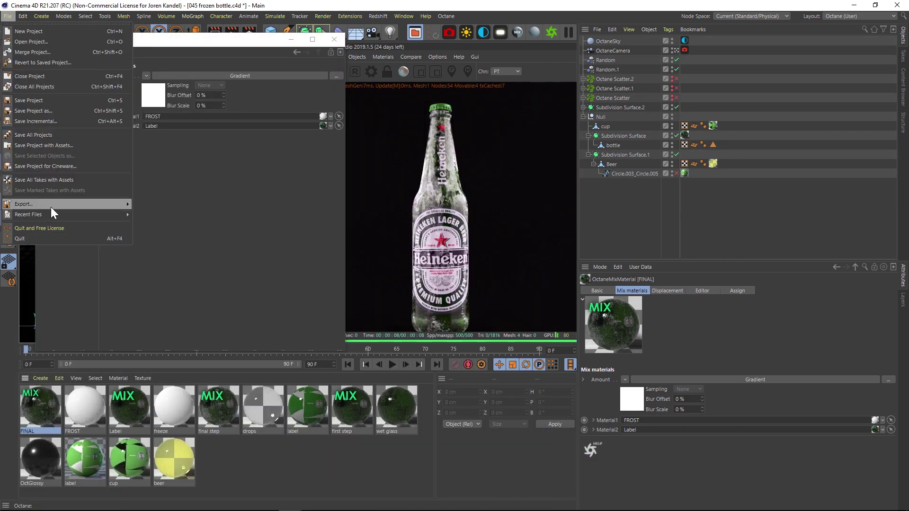
# Reopen 045 frozen bottle.c4d from Recent Files as a separate copy, then send the scene and restart the Octane live render
pyautogui.moveTo(121, 214)
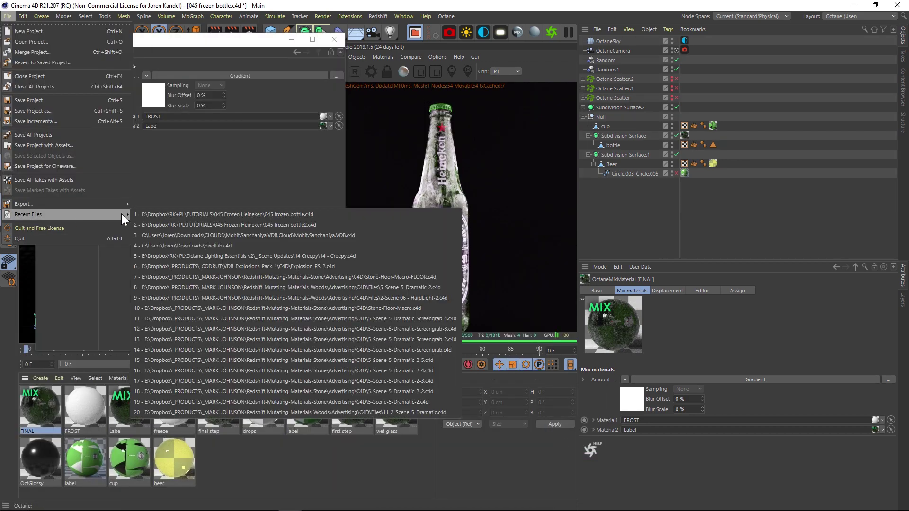
pyautogui.click(266, 212)
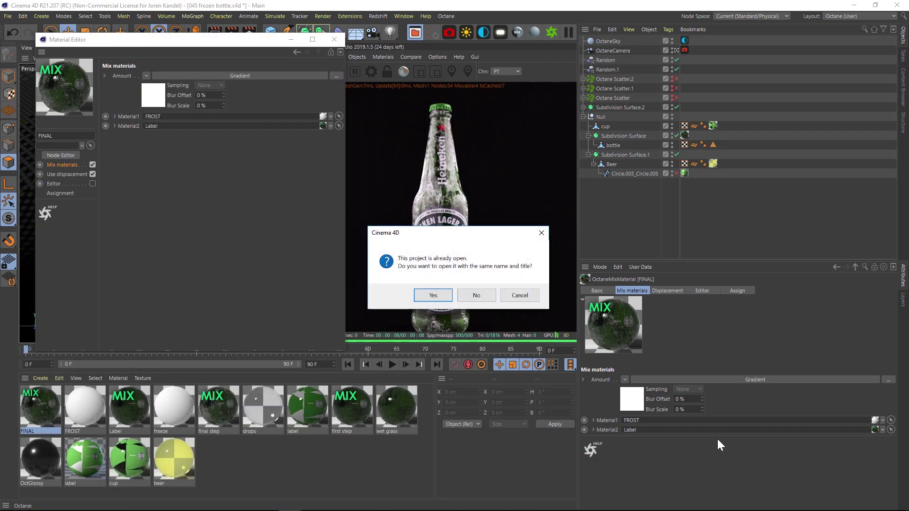
pyautogui.press('Return')
pyautogui.click(334, 40)
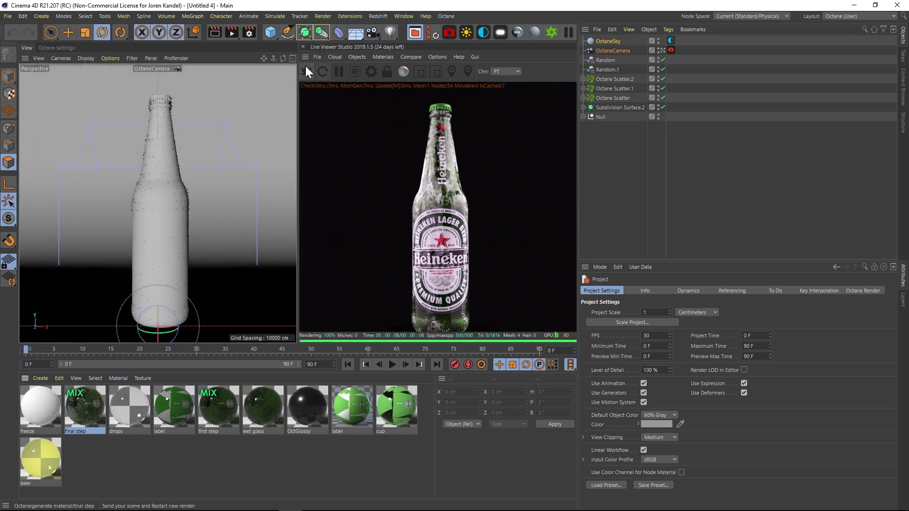
pyautogui.click(306, 68)
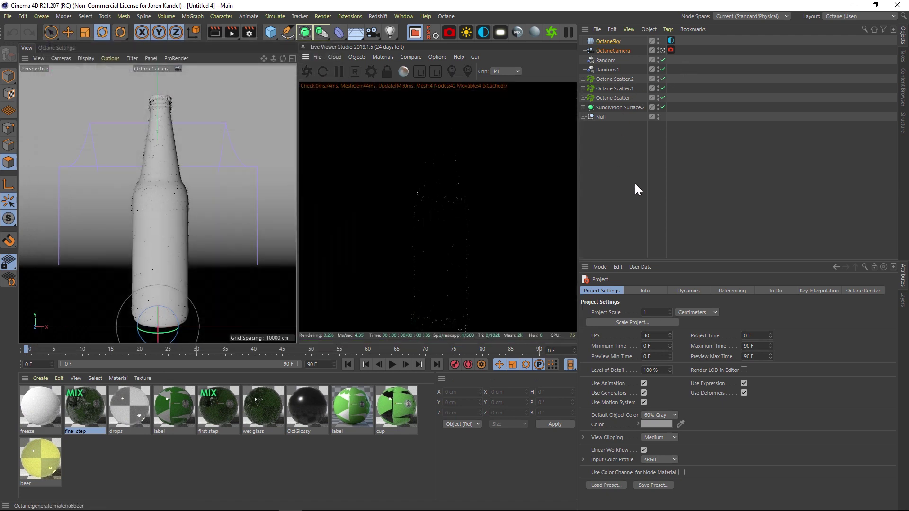